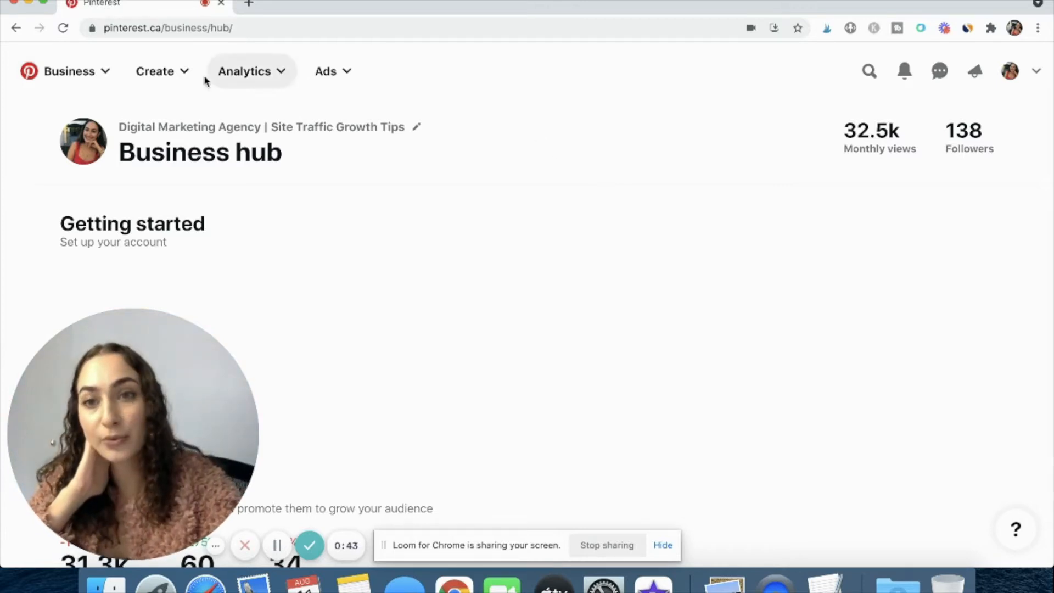
# Open the ad account's audiences and start creating a new audience list.
pyautogui.click(332, 79)
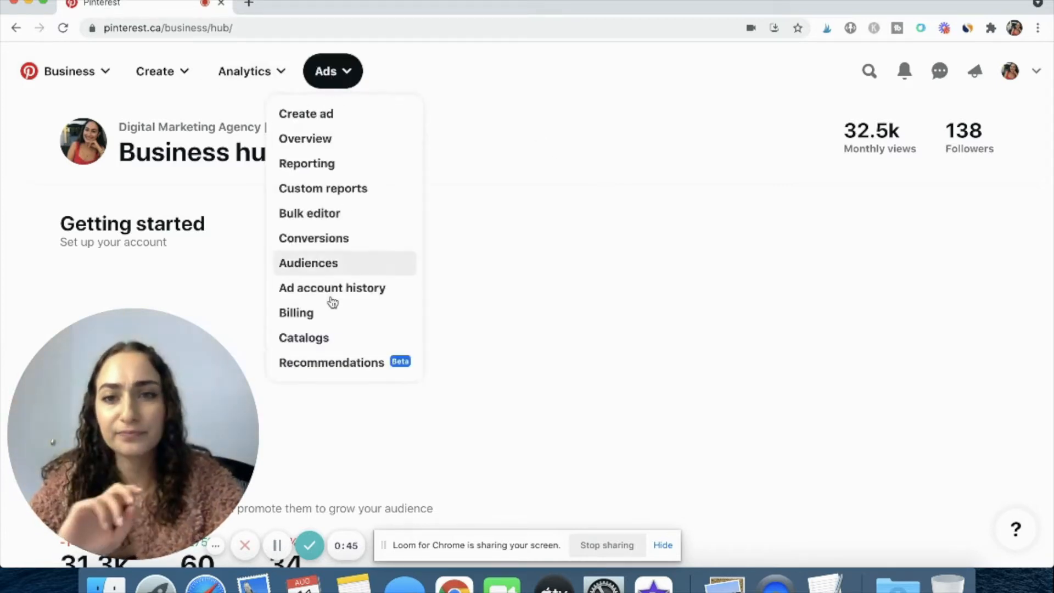
pyautogui.click(325, 263)
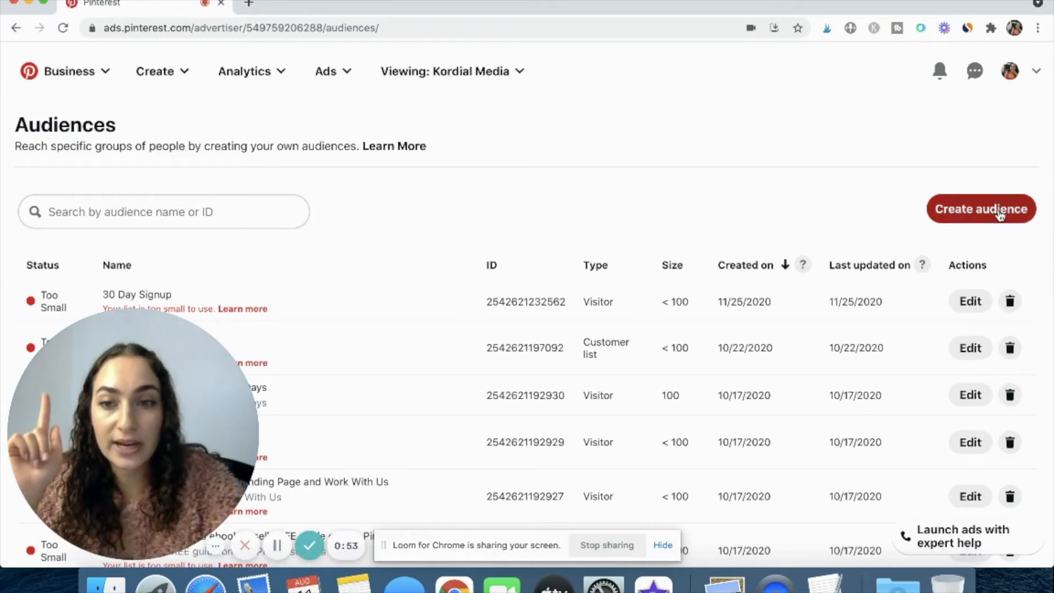
pyautogui.click(999, 216)
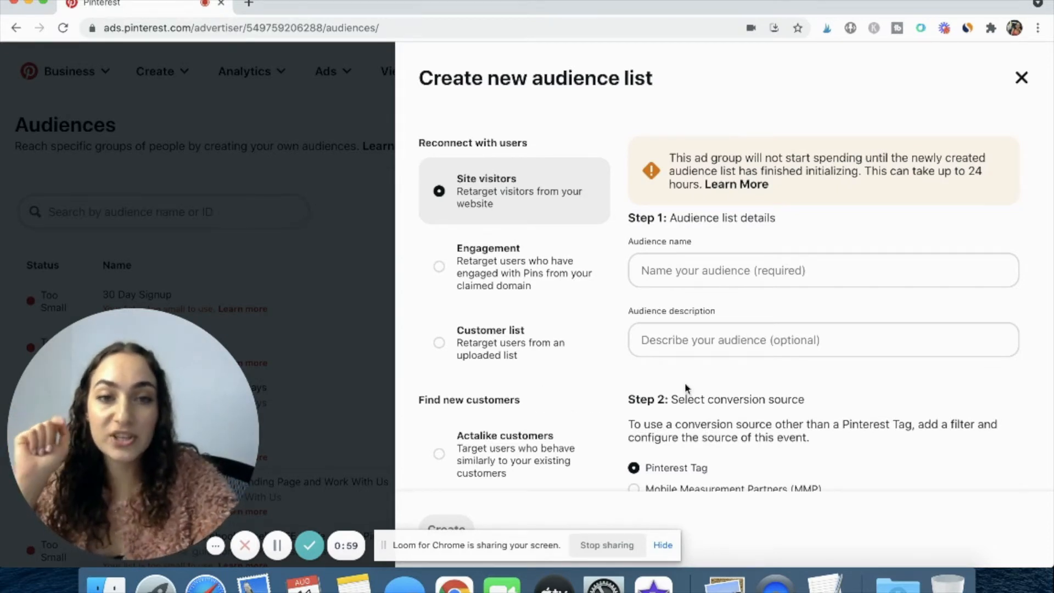
pyautogui.scroll(-6, 685, 385)
pyautogui.scroll(6, 686, 388)
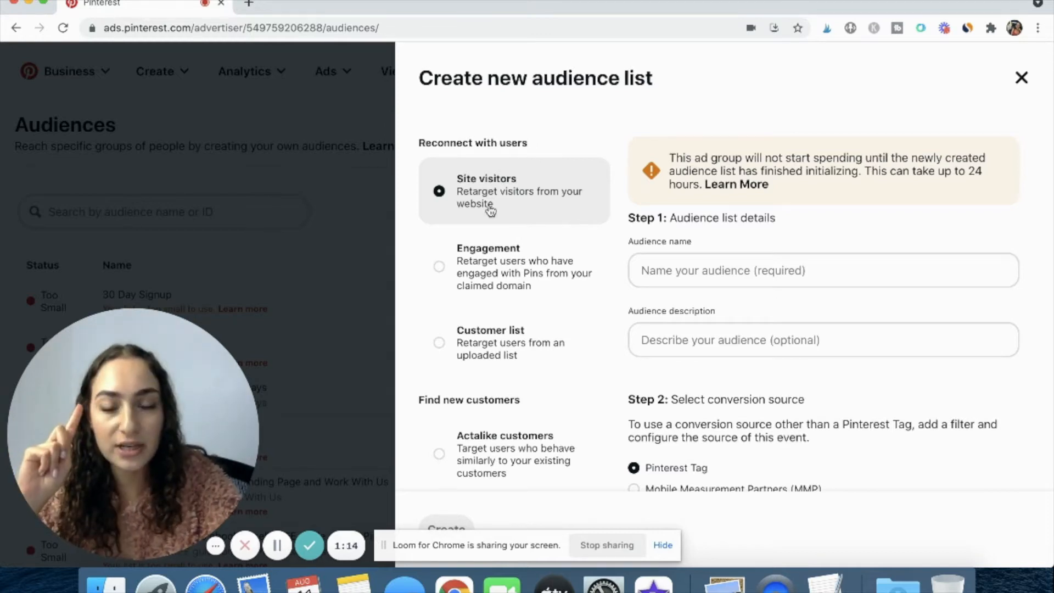
pyautogui.scroll(-6, 697, 379)
pyautogui.scroll(6, 696, 379)
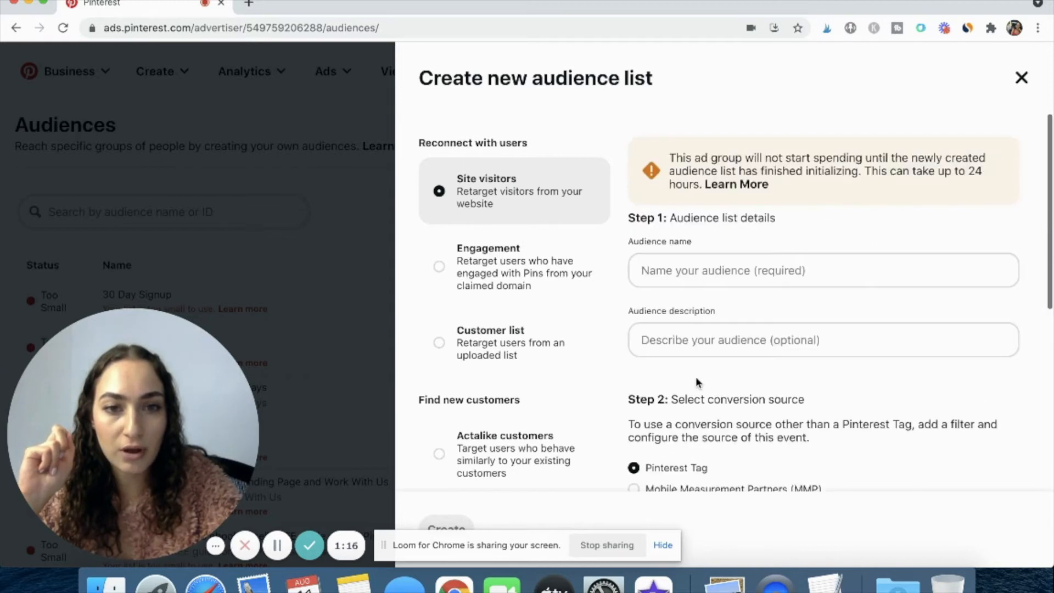
# Choose the customer list audience type and name the audience "Email List Subs".
pyautogui.click(439, 346)
pyautogui.scroll(-2, 779, 398)
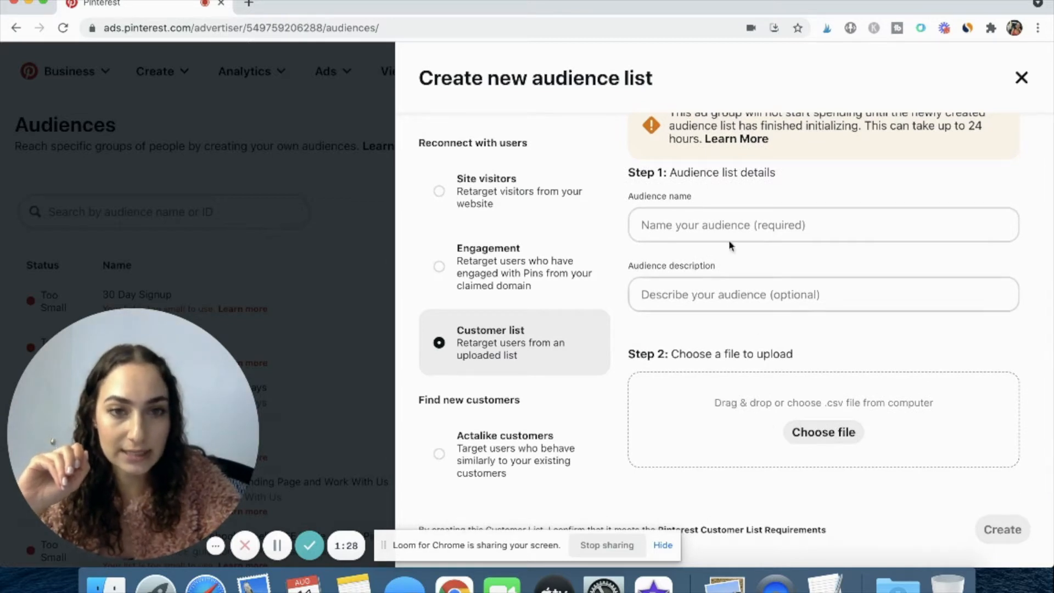
pyautogui.click(706, 224)
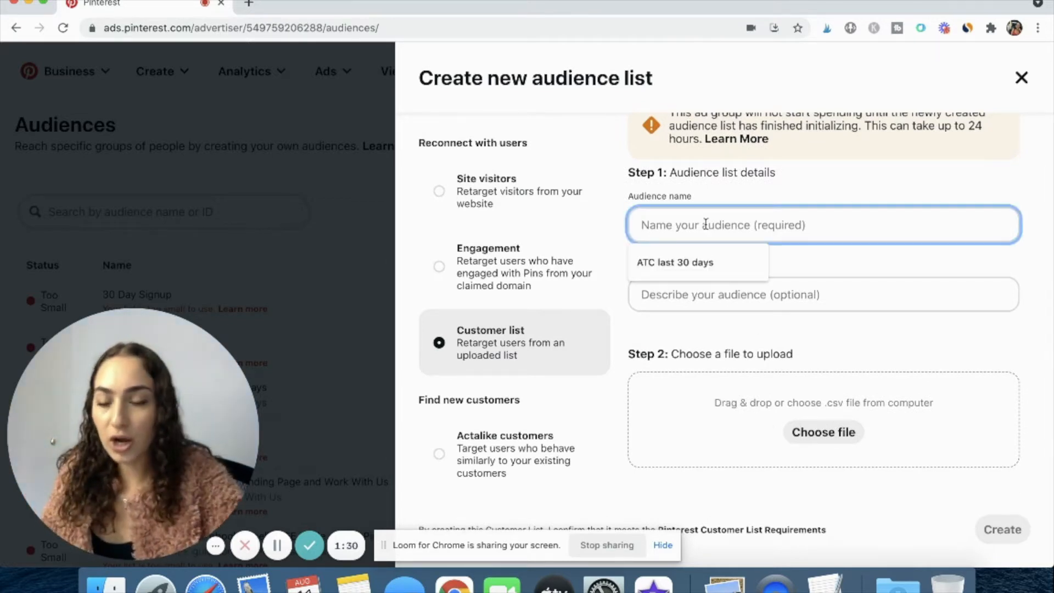
pyautogui.write('email')
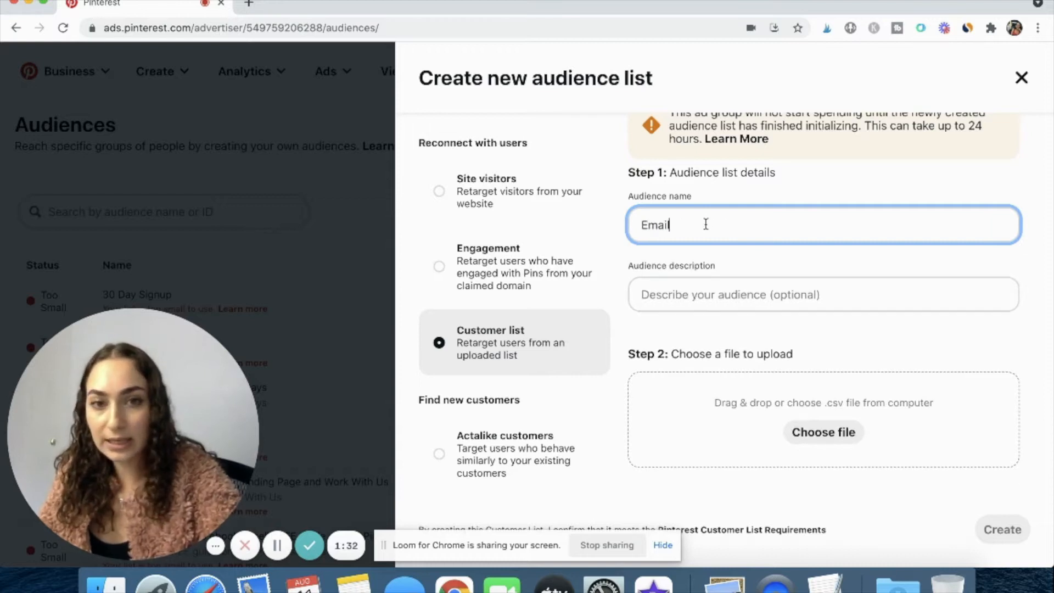
pyautogui.write(' L')
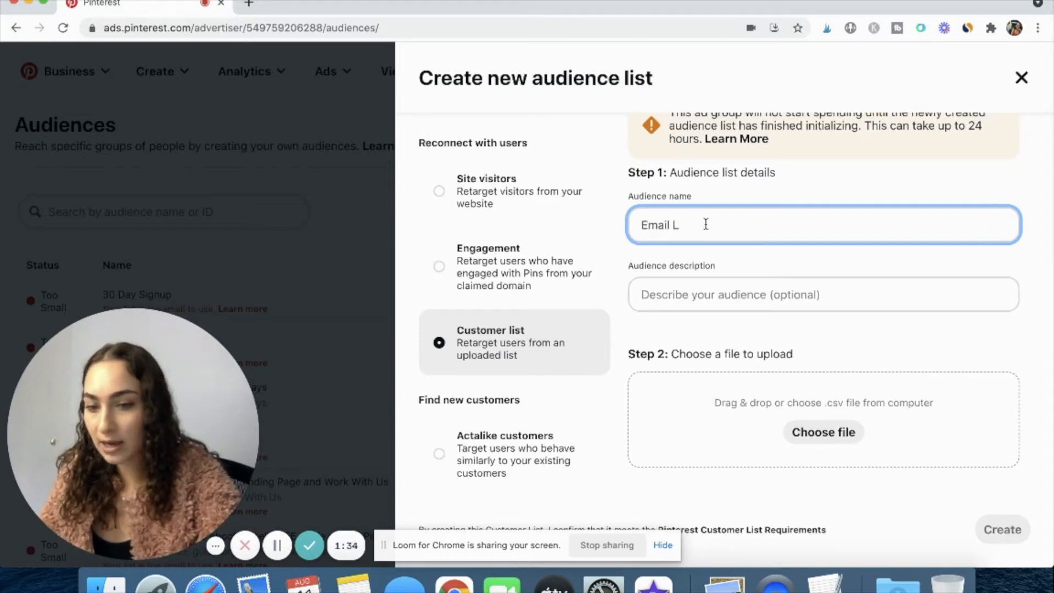
pyautogui.write('sitist Subs')
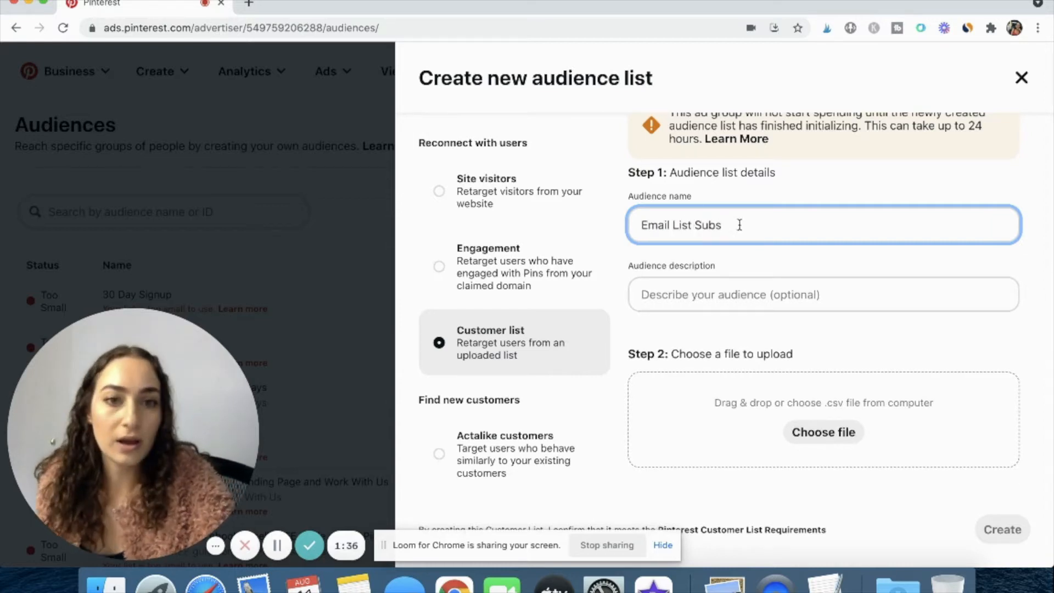
# Enter "subs who have't converted" as the description of the customer list audience.
pyautogui.click(716, 293)
pyautogui.click(748, 270)
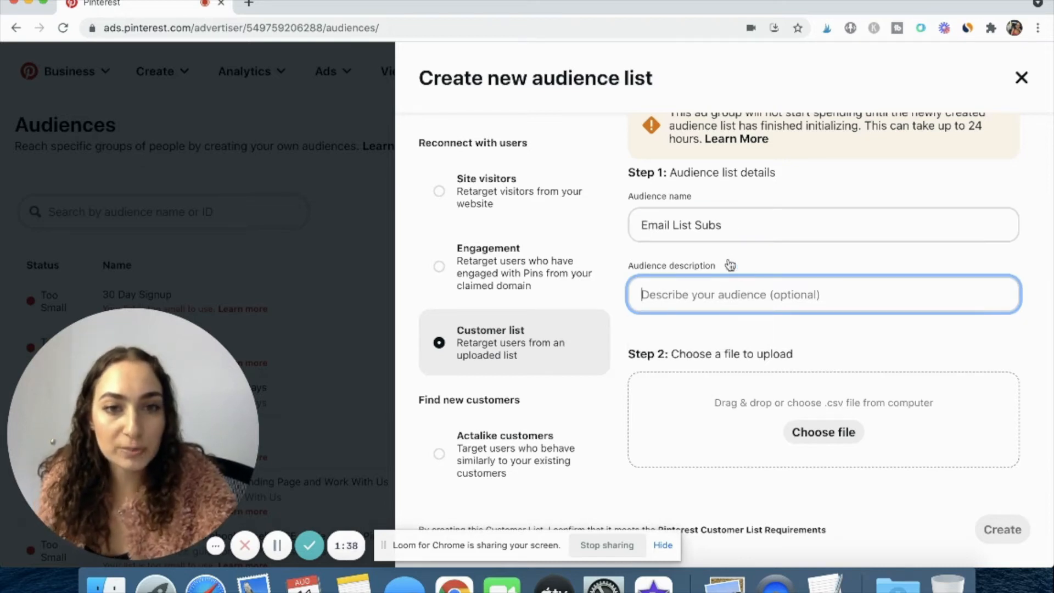
pyautogui.write('co')
pyautogui.press('BackSpace')
pyautogui.press('BackSpace')
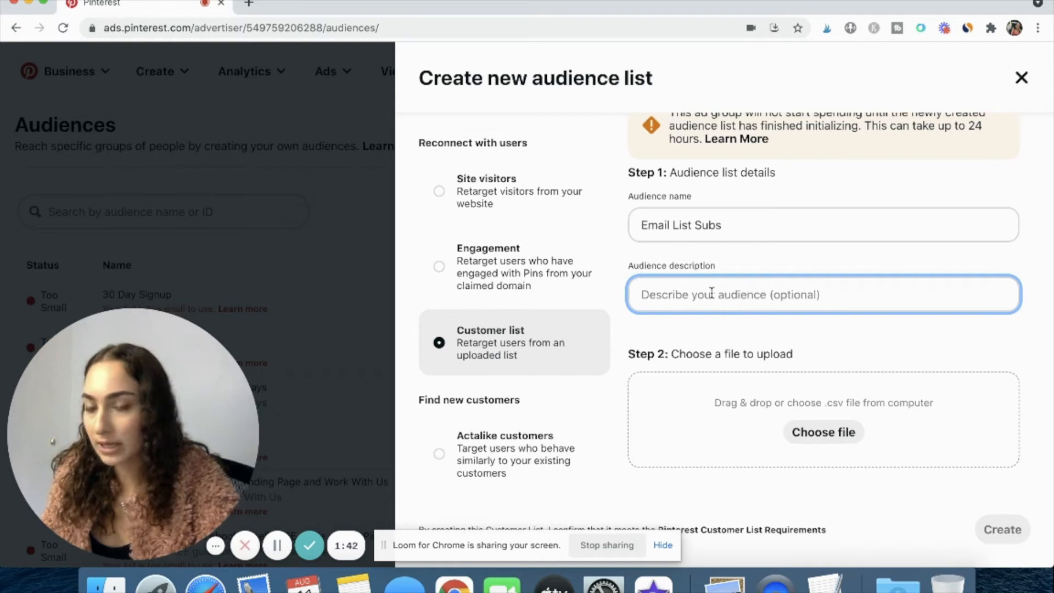
pyautogui.write('subs ')
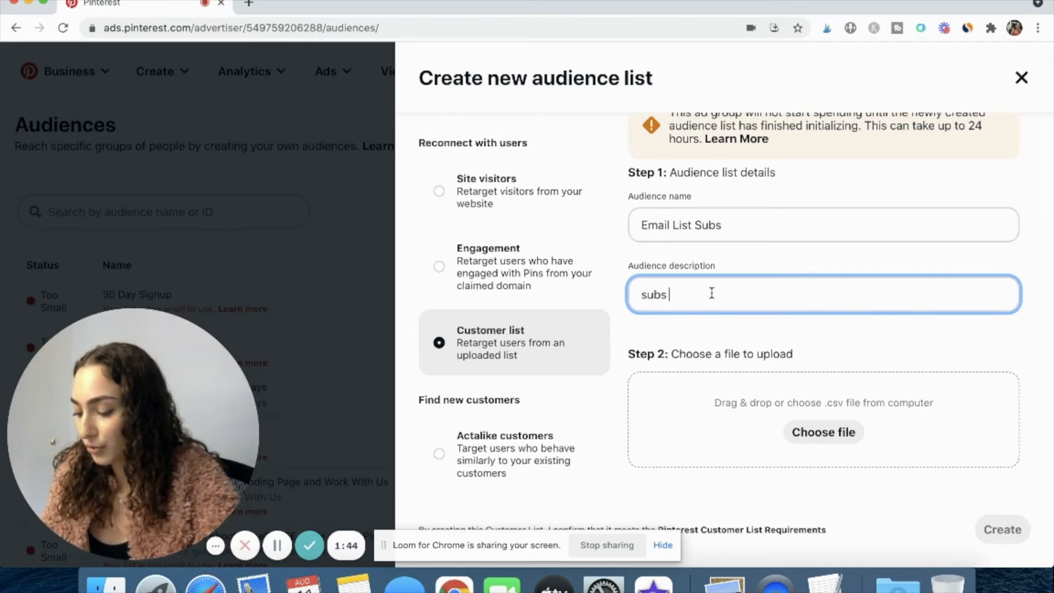
pyautogui.write("who have't converted")
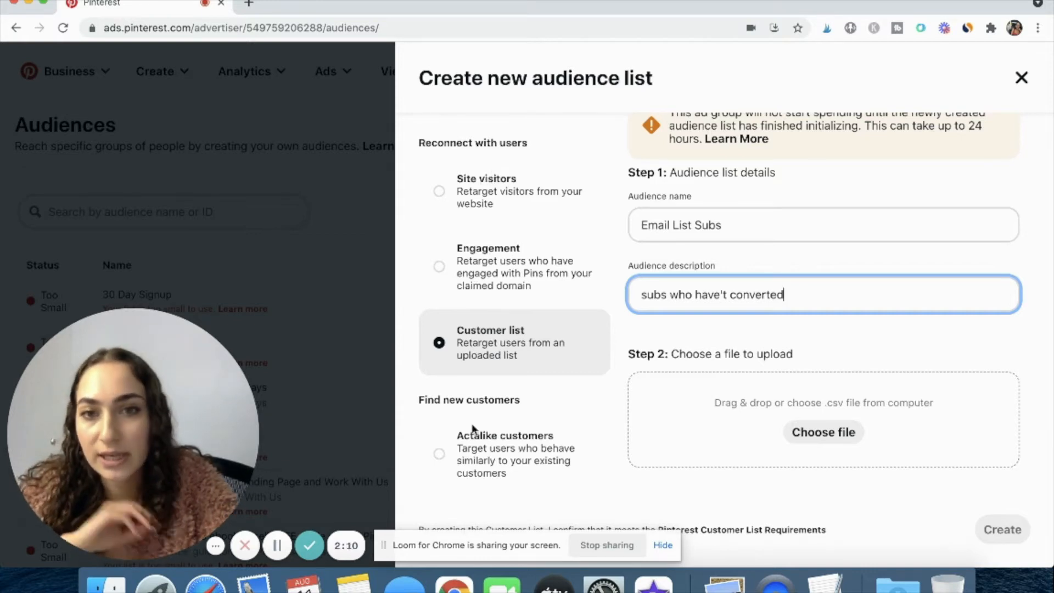
# Switch the audience type to site visitors and name the audience "Site Visitors in the Last 30 Days".
pyautogui.scroll(2, 801, 361)
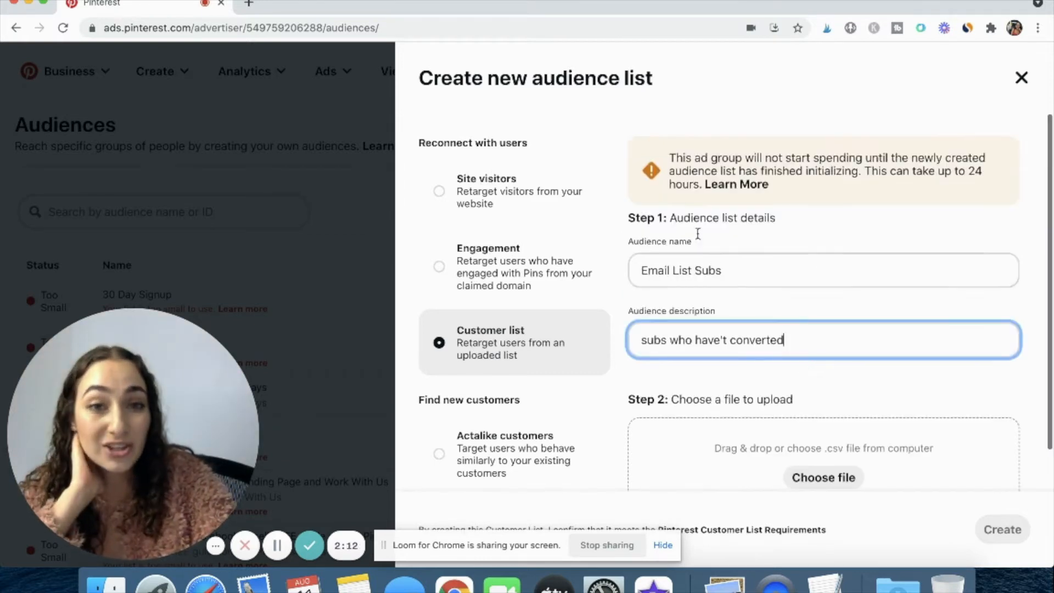
pyautogui.click(439, 192)
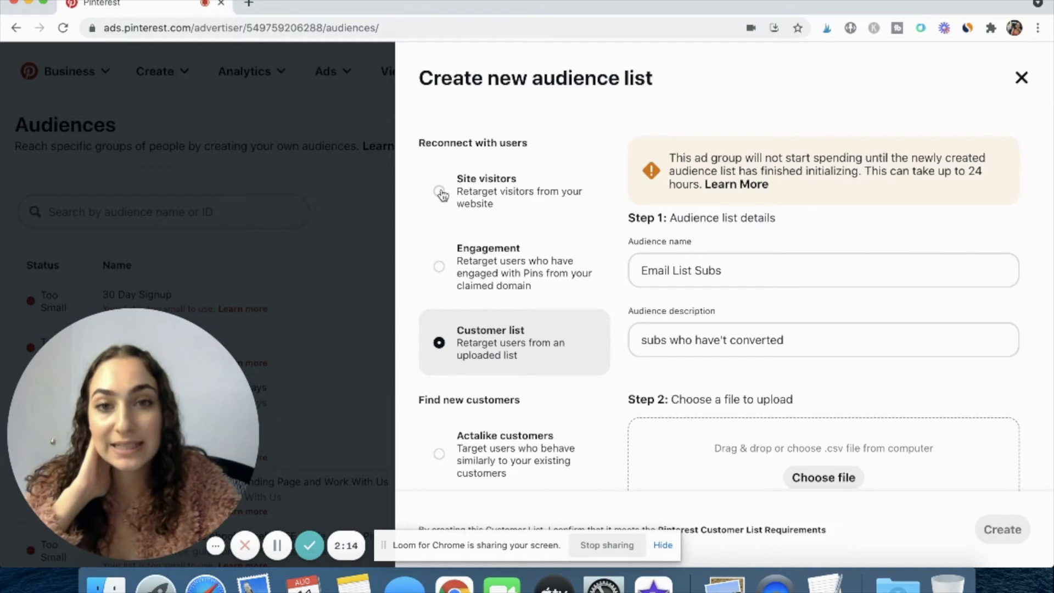
pyautogui.scroll(-5, 723, 296)
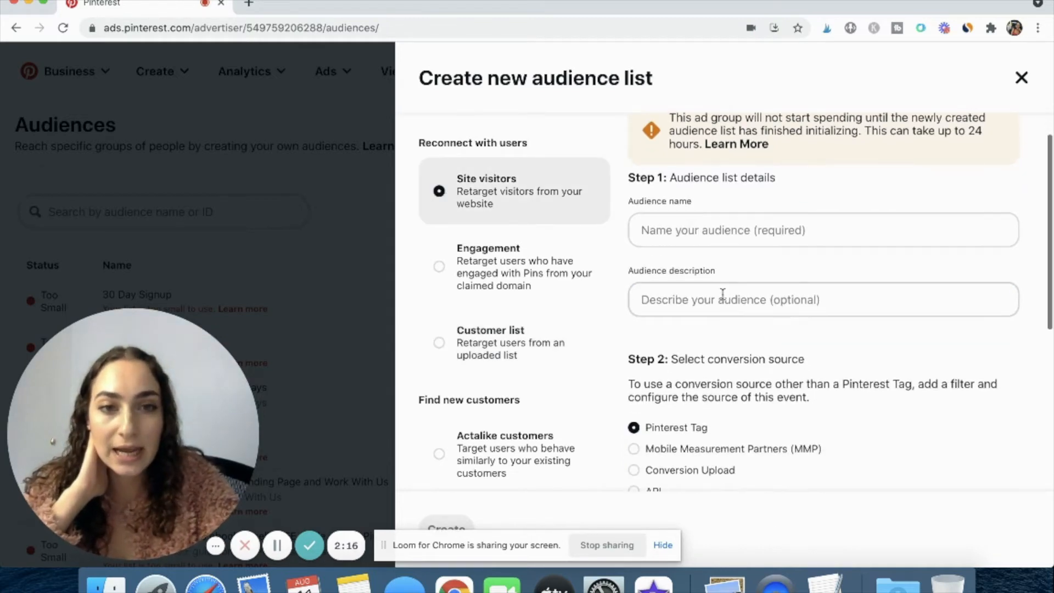
pyautogui.scroll(-3, 723, 295)
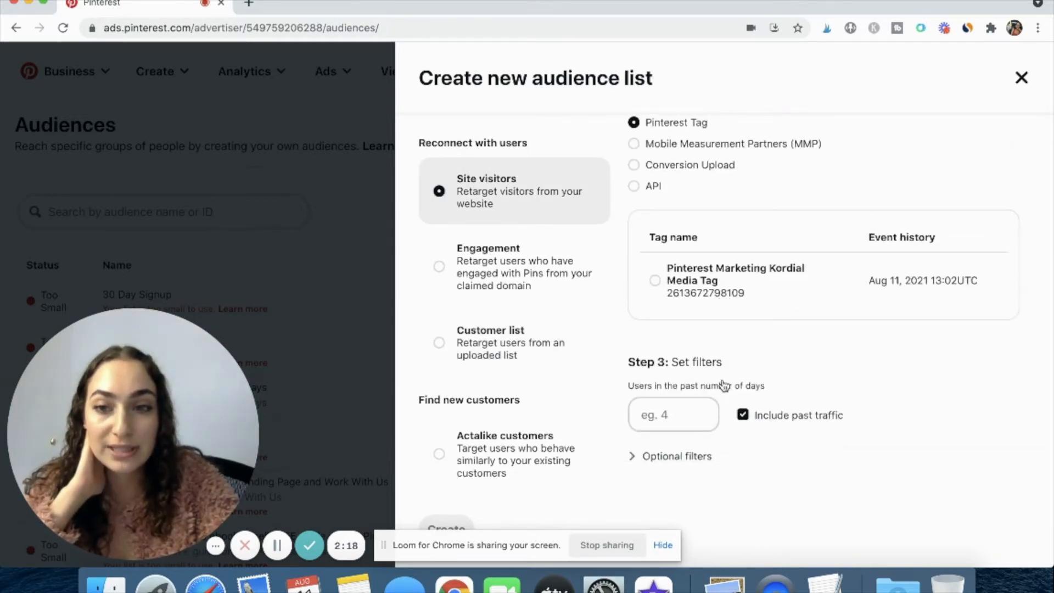
pyautogui.scroll(8, 723, 384)
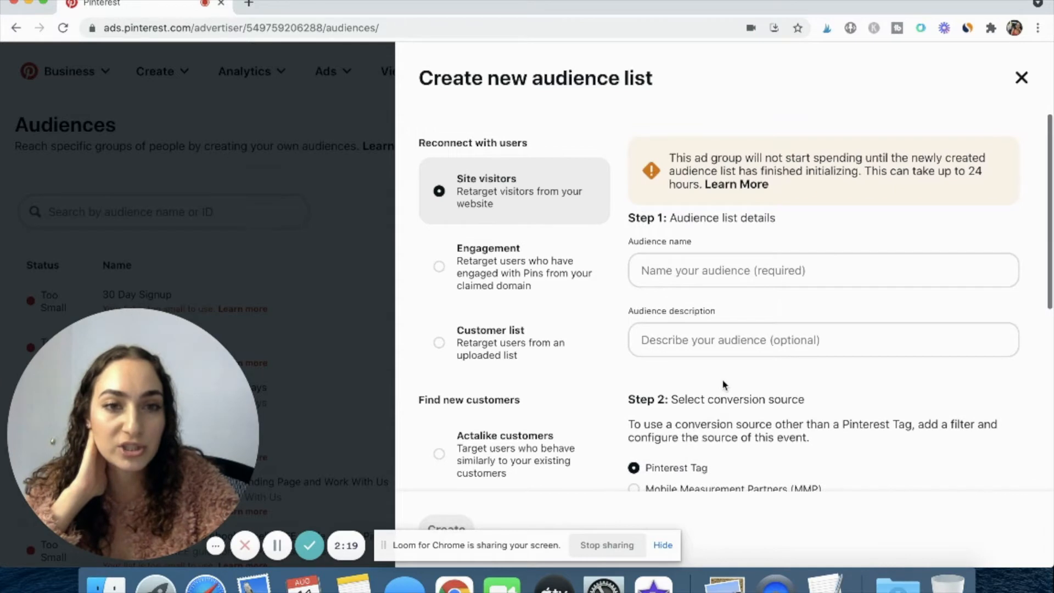
pyautogui.click(684, 274)
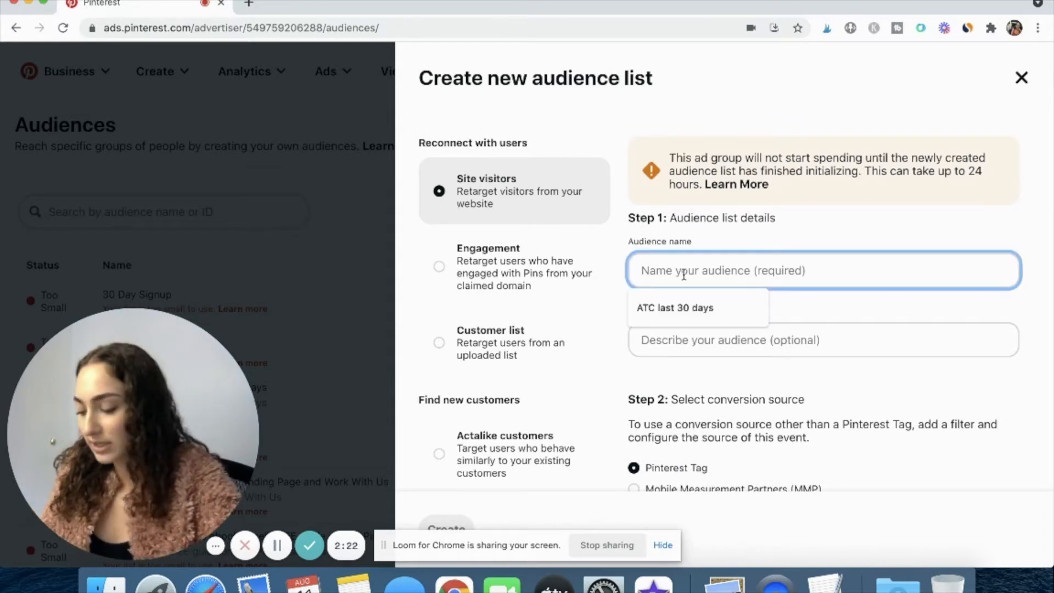
pyautogui.write('Si')
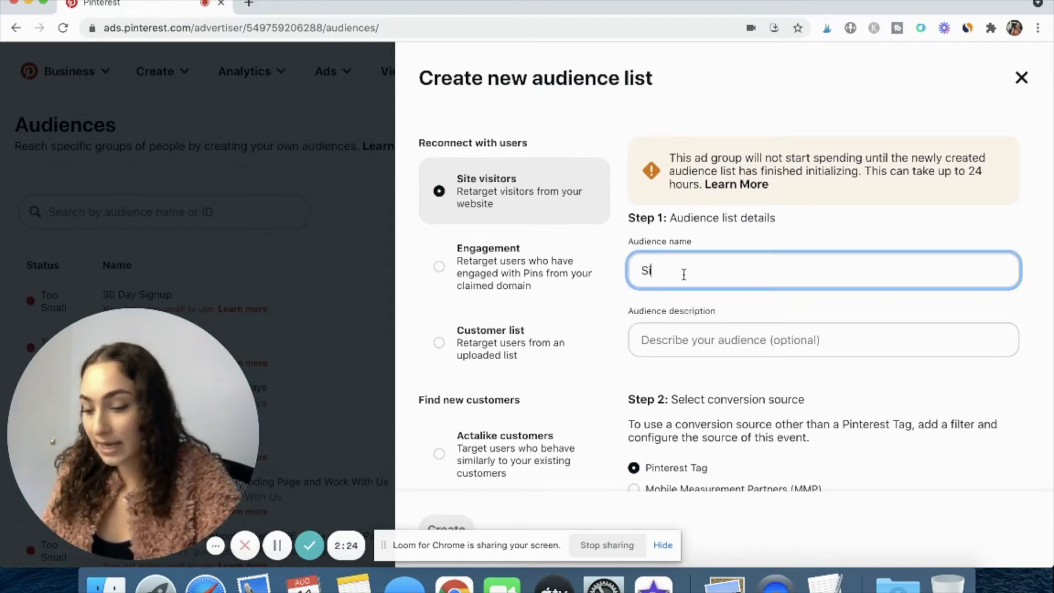
pyautogui.write('te Vis')
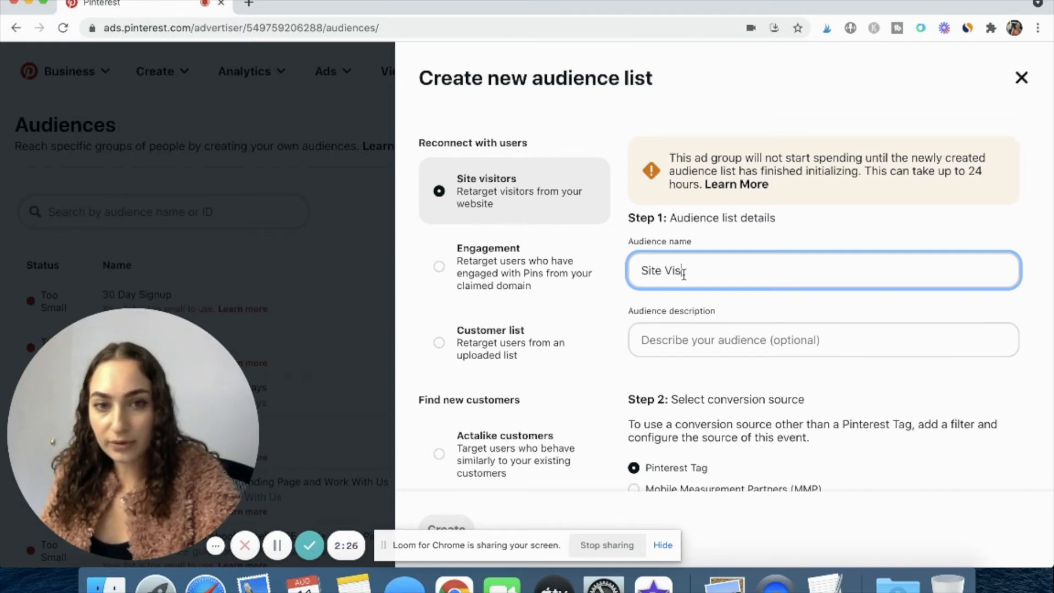
pyautogui.write('itors in the La')
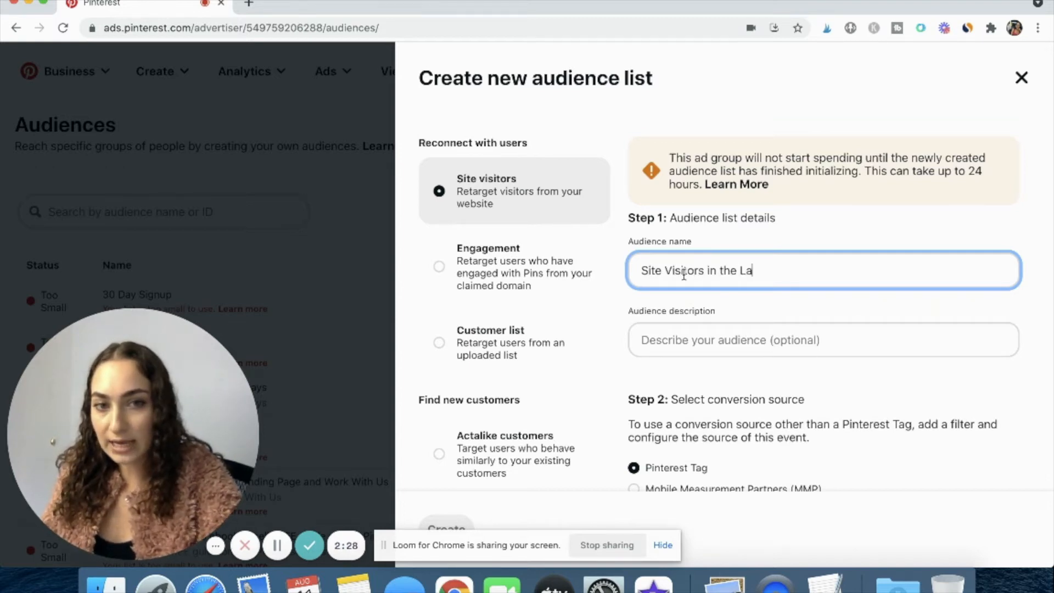
pyautogui.write('st 30 Days')
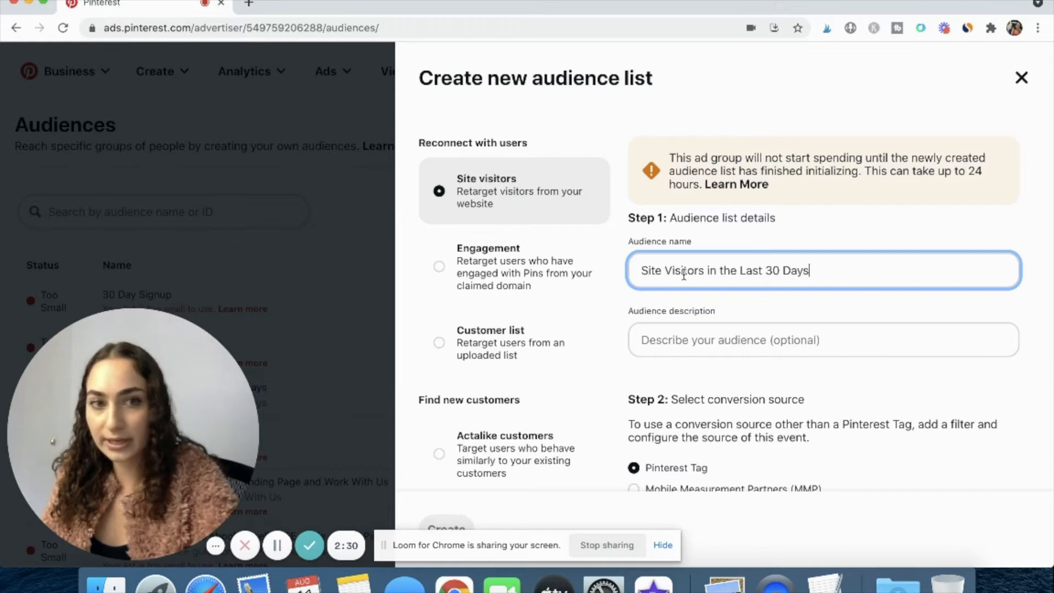
# Select the Pinterest Marketing Kordial Media Tag as the conversion source, keeping Pinterest Tag as the source type.
pyautogui.scroll(-3, 683, 274)
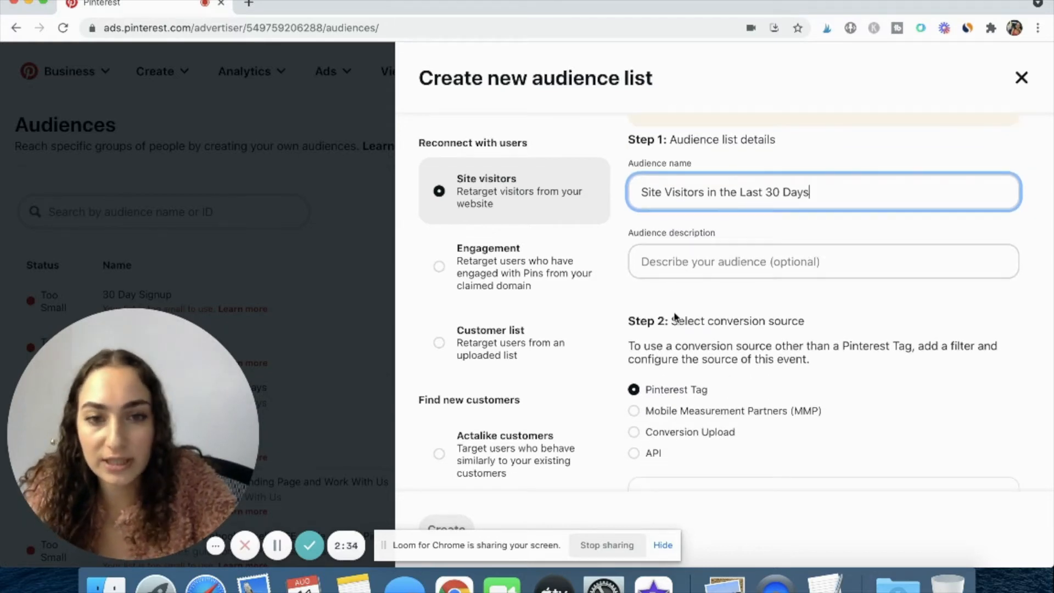
pyautogui.scroll(-3, 674, 312)
pyautogui.scroll(1, 684, 305)
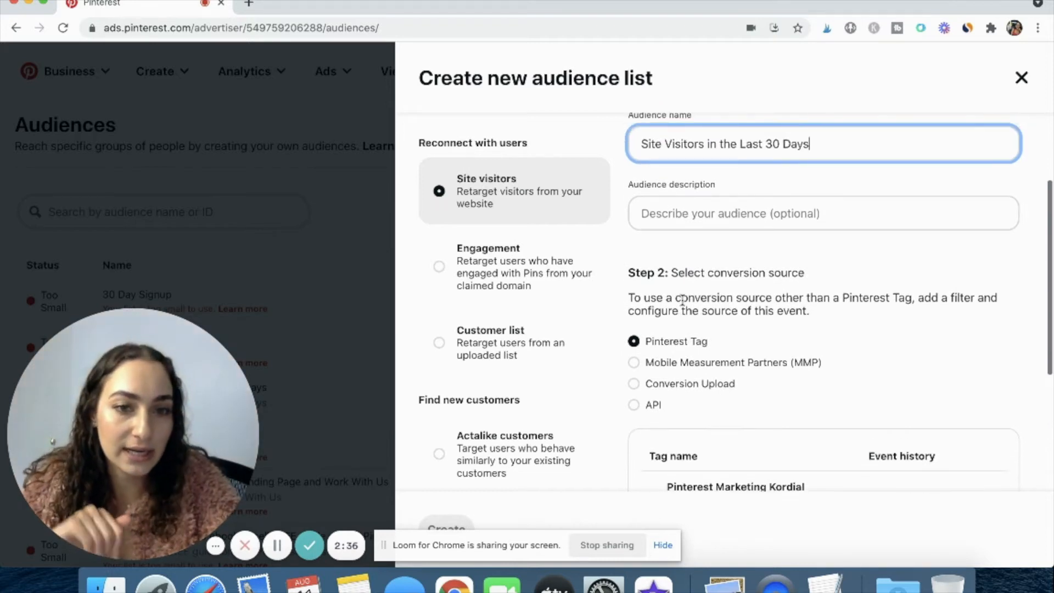
pyautogui.scroll(-3, 682, 296)
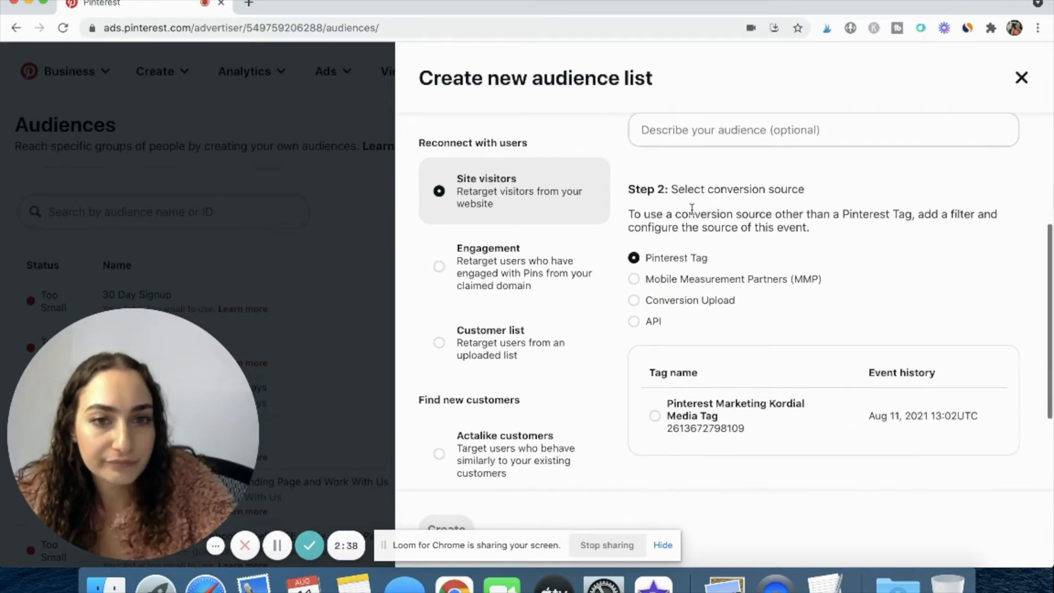
pyautogui.scroll(-2, 649, 218)
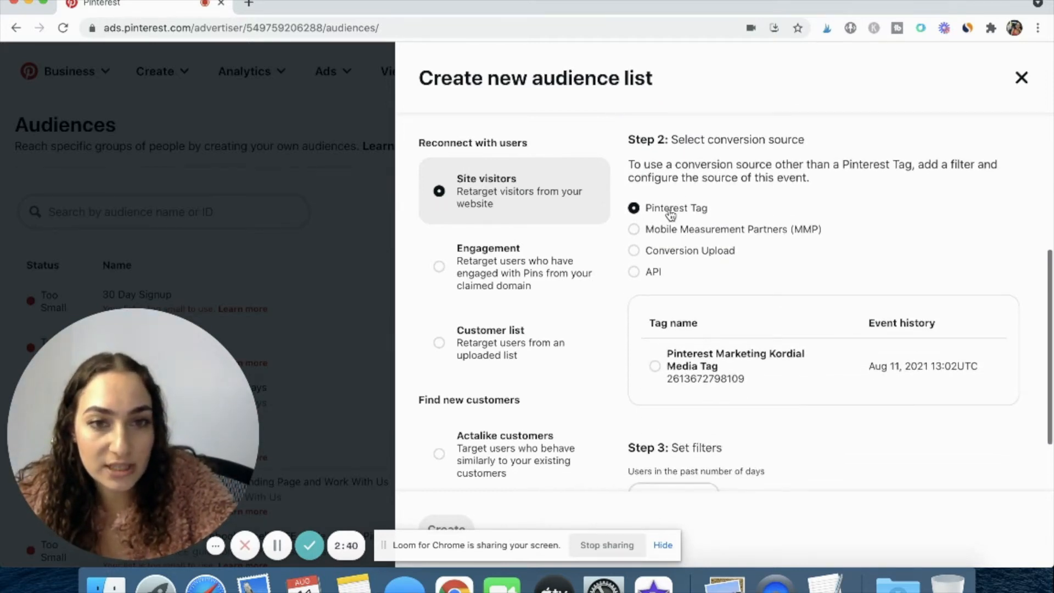
pyautogui.scroll(-3, 670, 214)
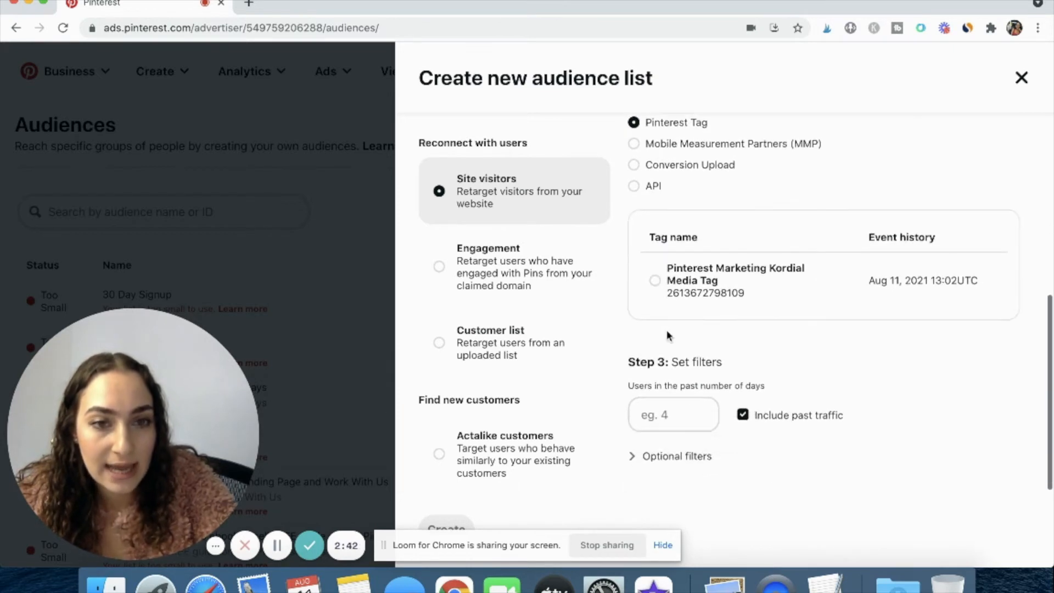
pyautogui.click(655, 281)
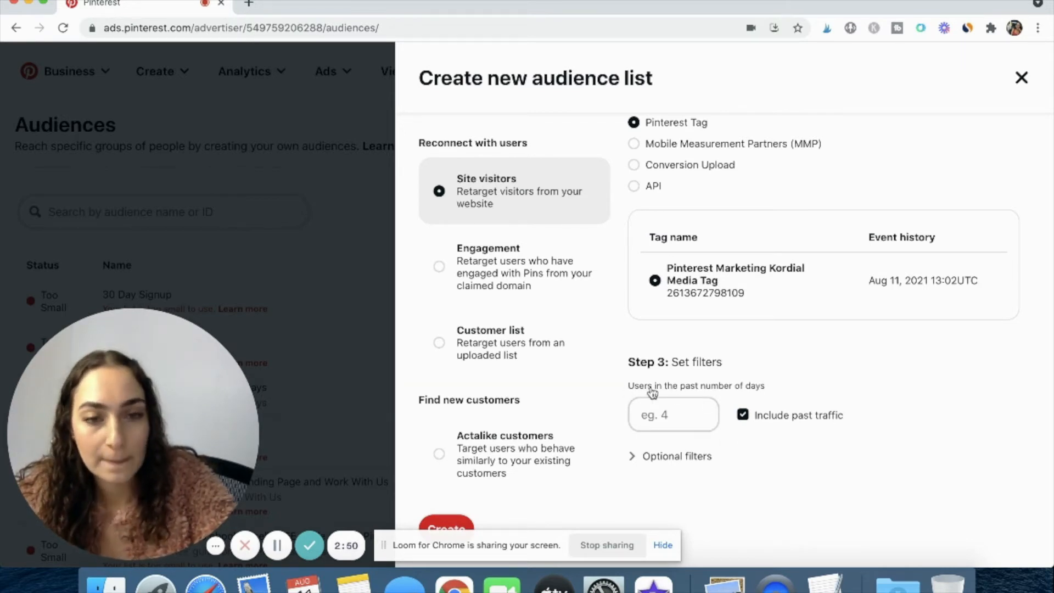
# Set the filter for users in the past number of days to 30.
pyautogui.click(667, 414)
pyautogui.write('30')
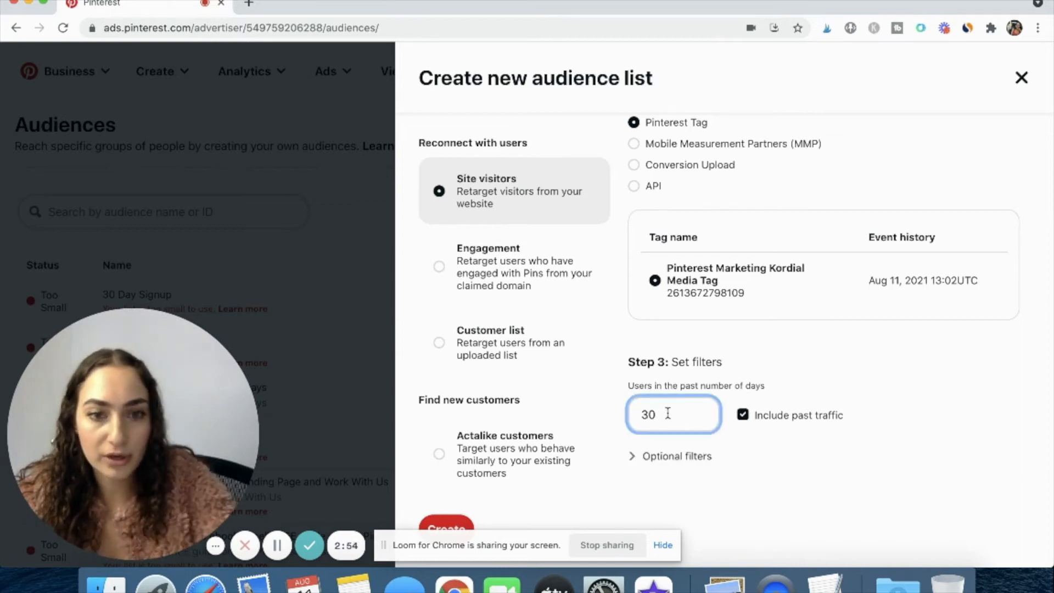
pyautogui.click(815, 394)
pyautogui.scroll(1, 815, 394)
pyautogui.scroll(-1, 816, 395)
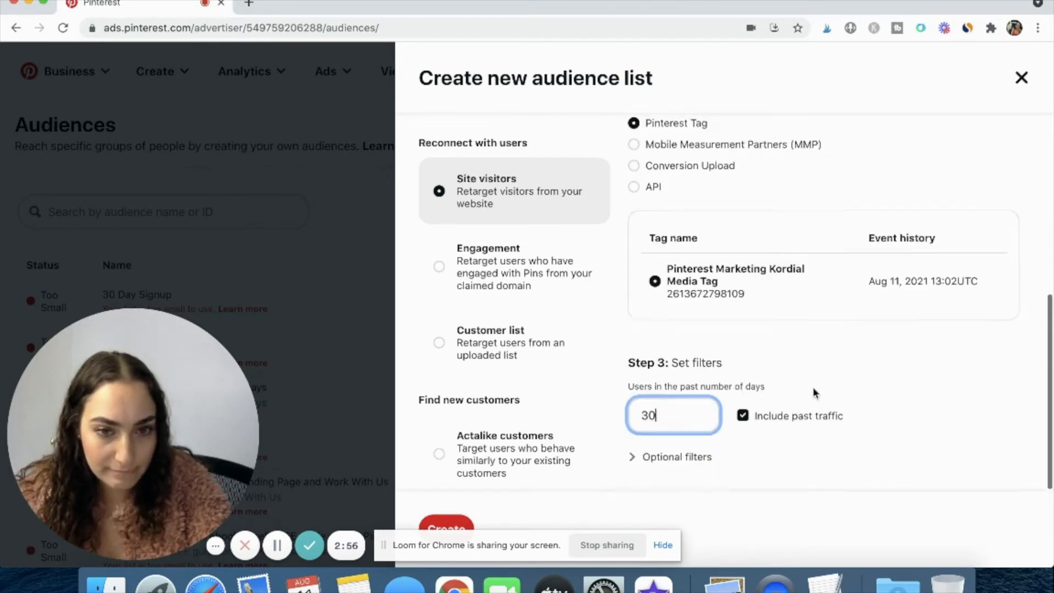
# Expand the optional filters to review them, and hide the screen-sharing notice covering the form.
pyautogui.click(676, 454)
pyautogui.scroll(-4, 673, 450)
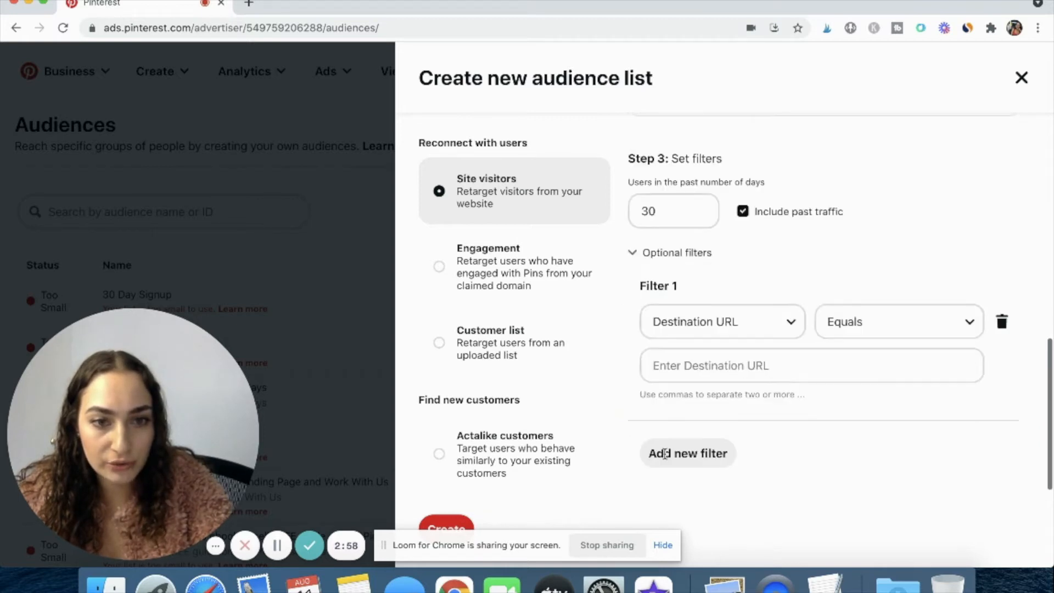
pyautogui.scroll(10, 706, 341)
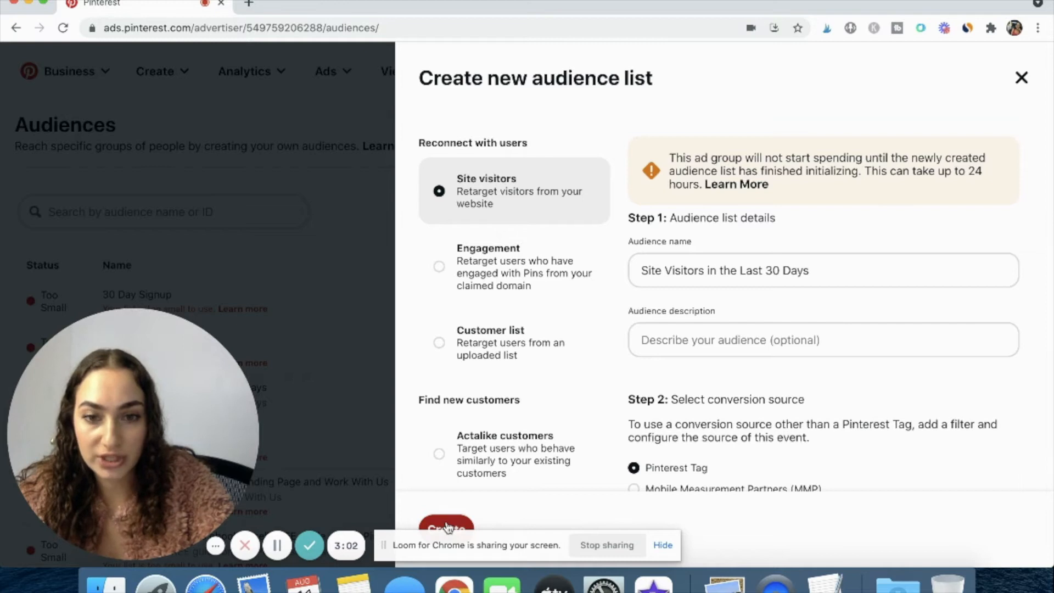
pyautogui.click(663, 545)
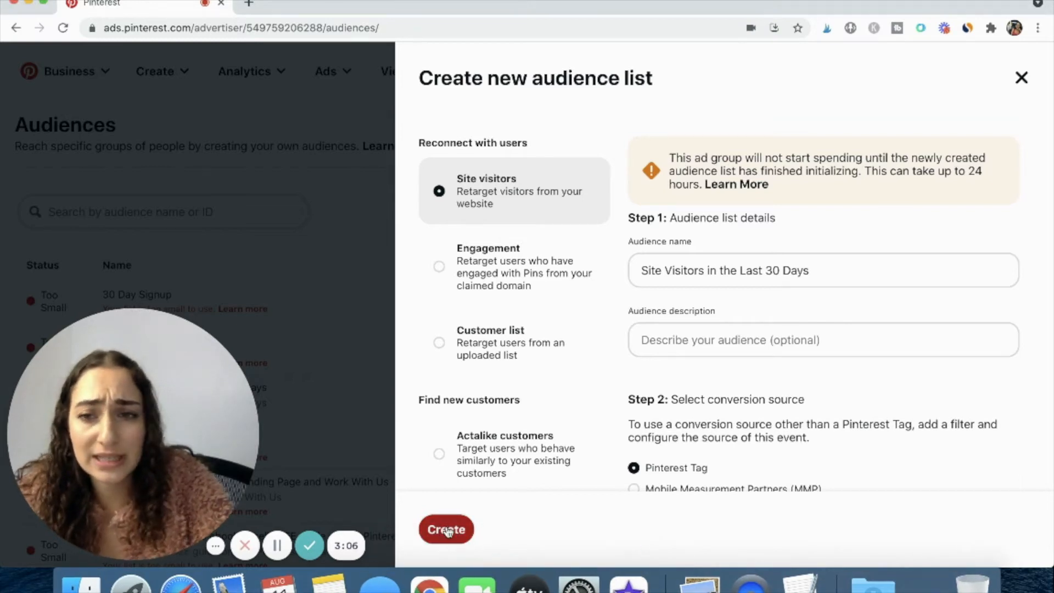
# Rename the audience to "ATCs in the Last 30 Days".
pyautogui.scroll(-10, 766, 418)
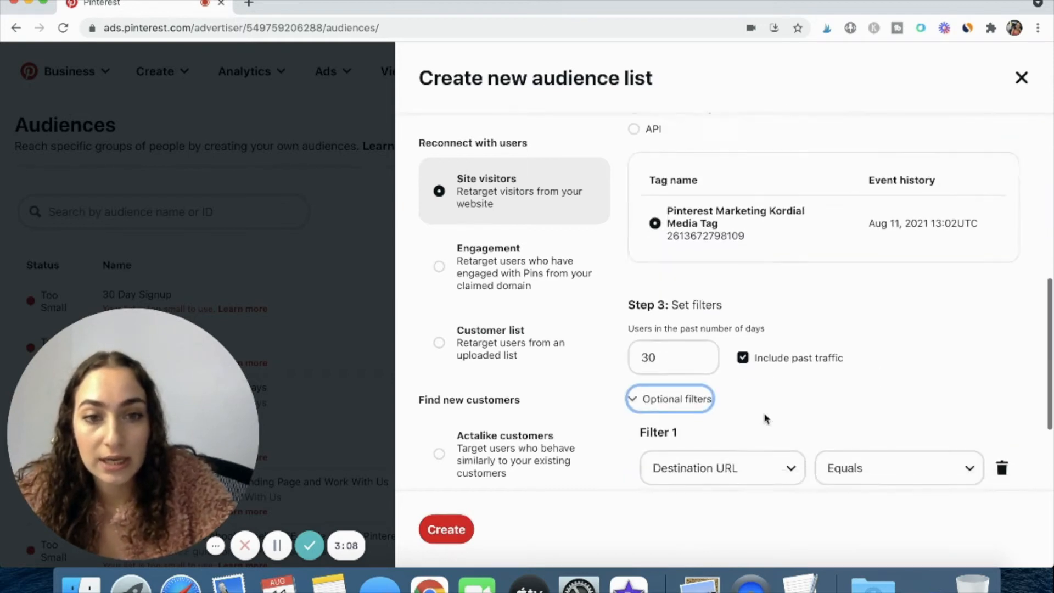
pyautogui.scroll(10, 765, 417)
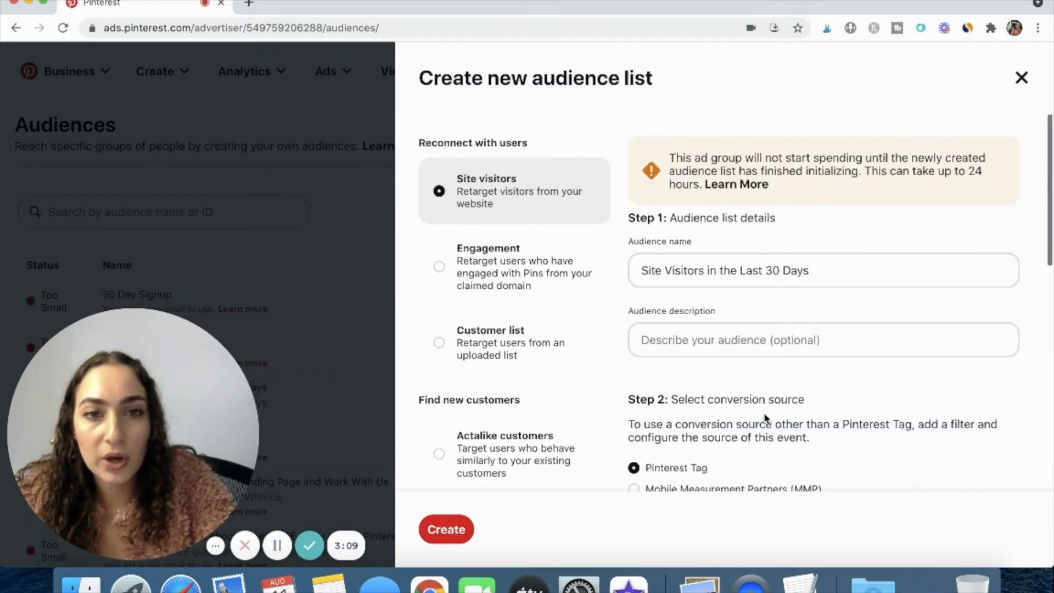
pyautogui.doubleClick(650, 270)
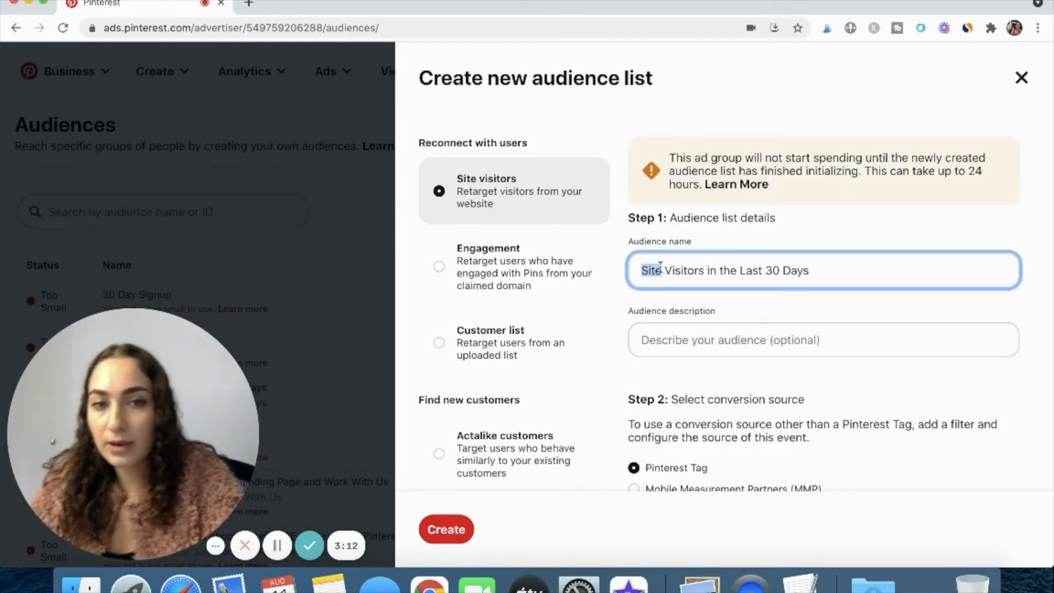
pyautogui.keyDown('shift'); pyautogui.click(684, 271); pyautogui.keyUp('shift')
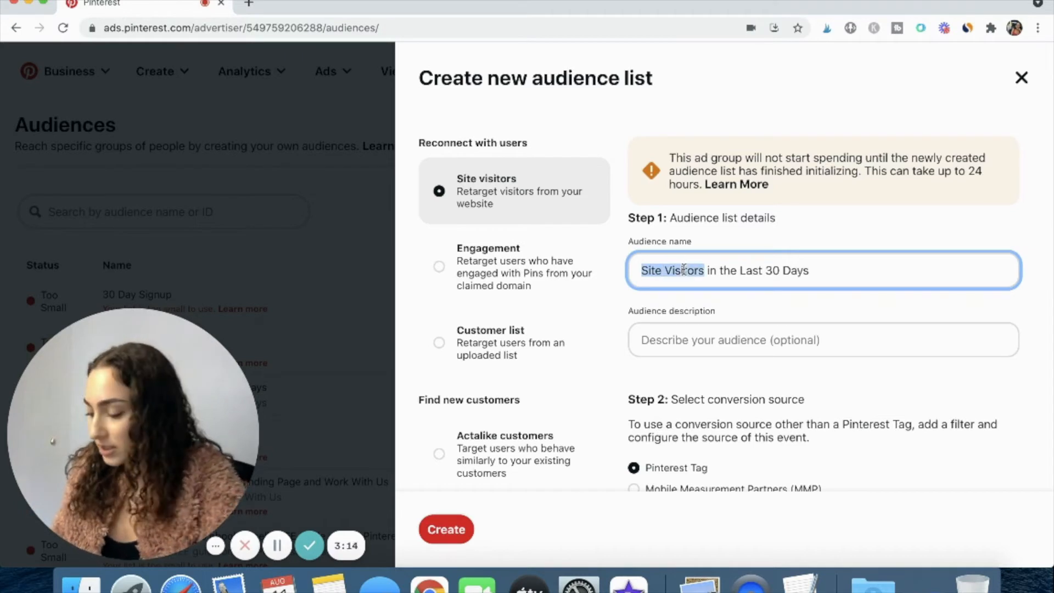
pyautogui.write('ATCs')
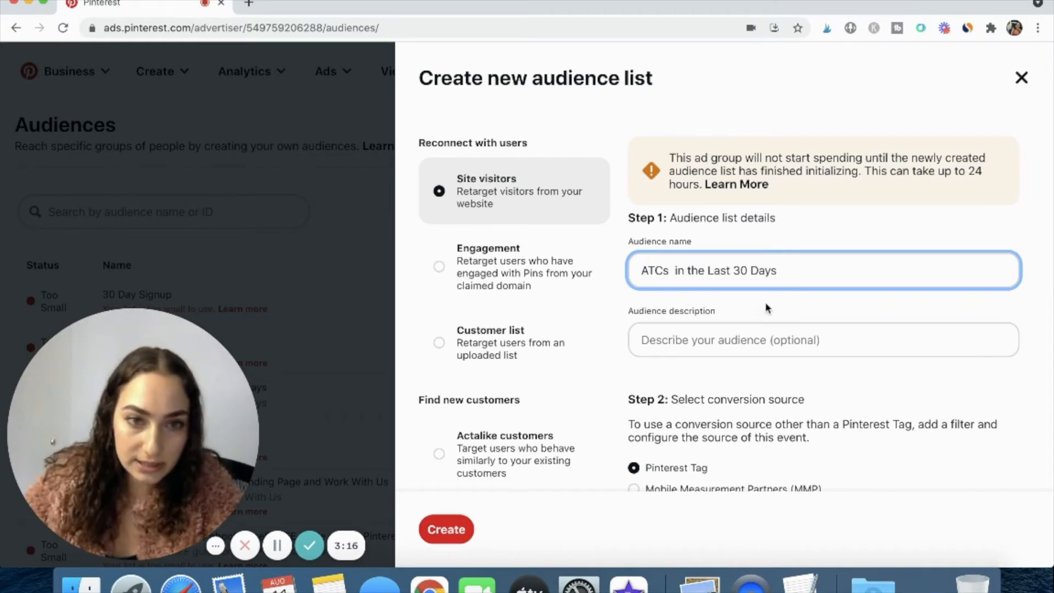
pyautogui.press('BackSpace')
# Set Filter 1 of the optional filters to Event equals addtocart.
pyautogui.scroll(-2, 714, 300)
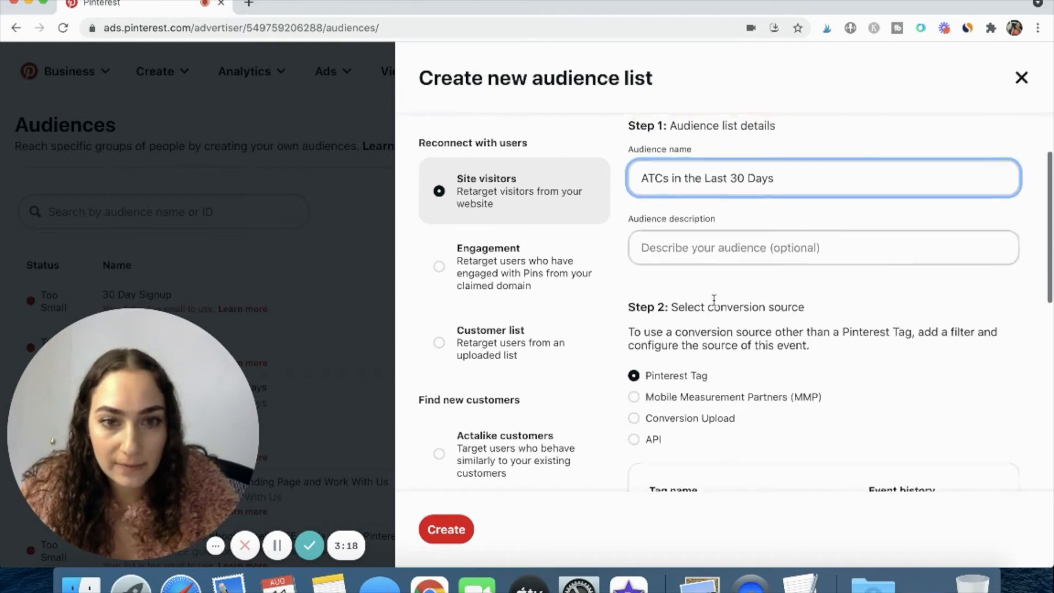
pyautogui.scroll(-3, 708, 379)
pyautogui.scroll(-3, 741, 385)
pyautogui.scroll(-2, 672, 318)
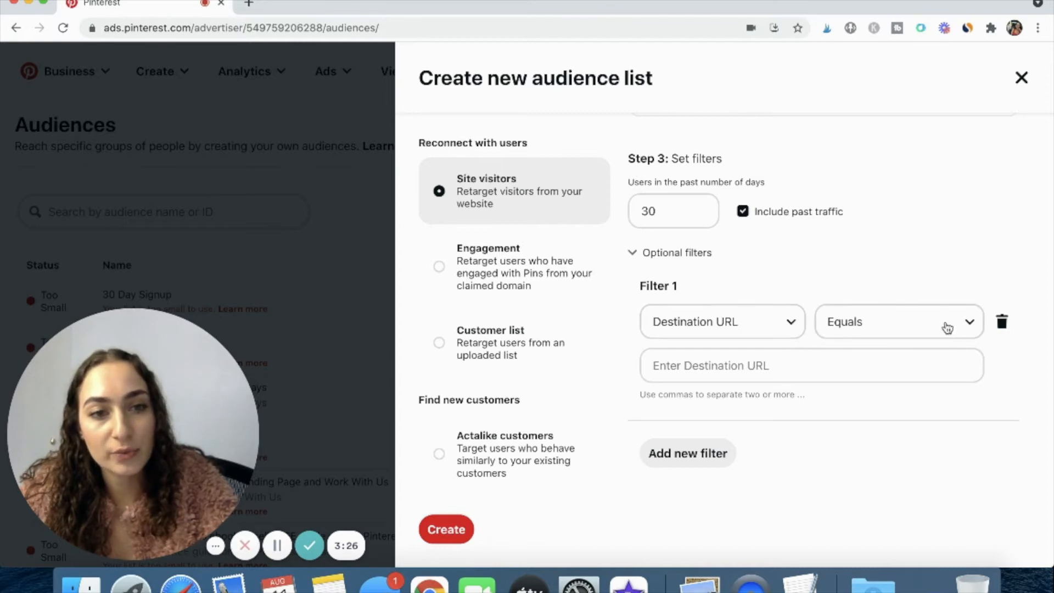
pyautogui.click(958, 328)
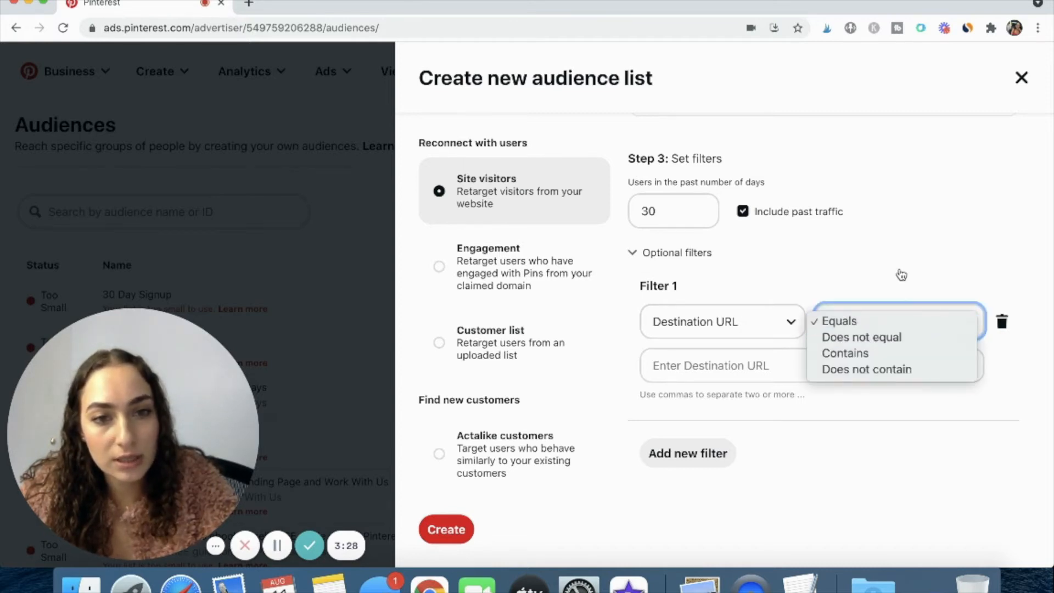
pyautogui.click(901, 272)
pyautogui.click(751, 314)
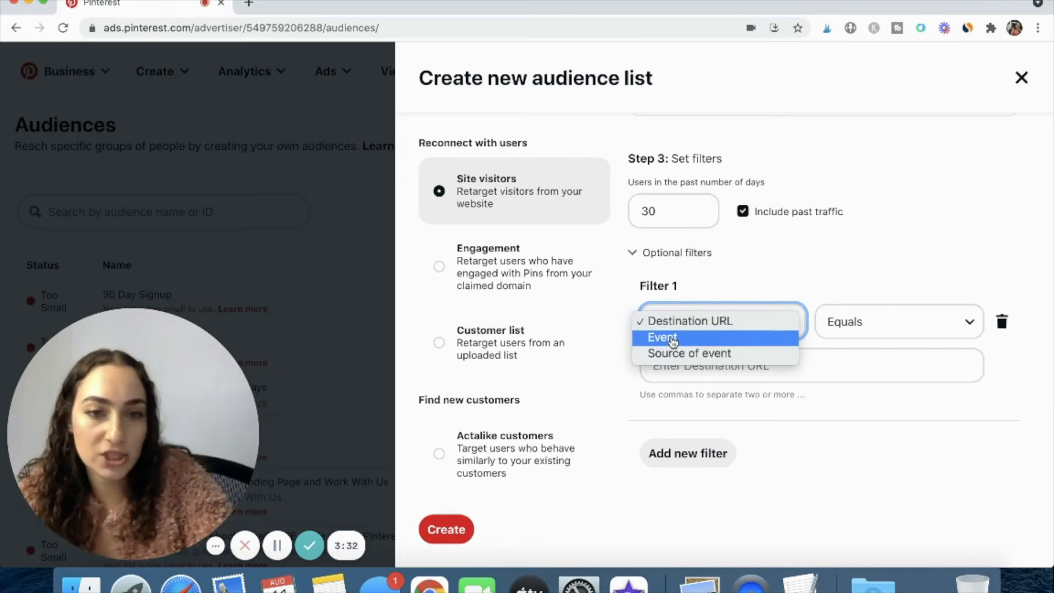
pyautogui.click(674, 343)
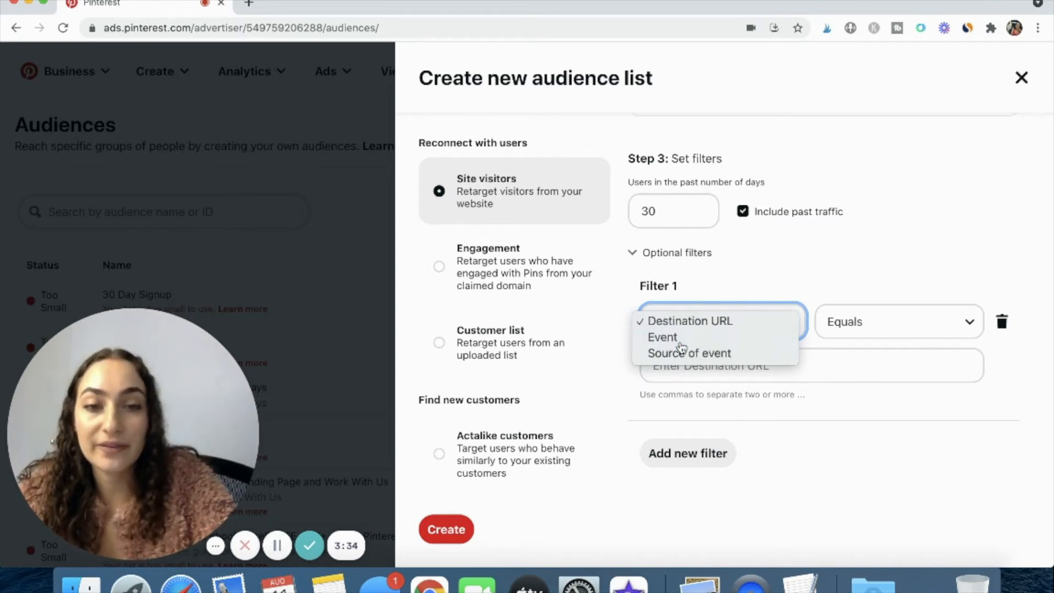
pyautogui.click(901, 369)
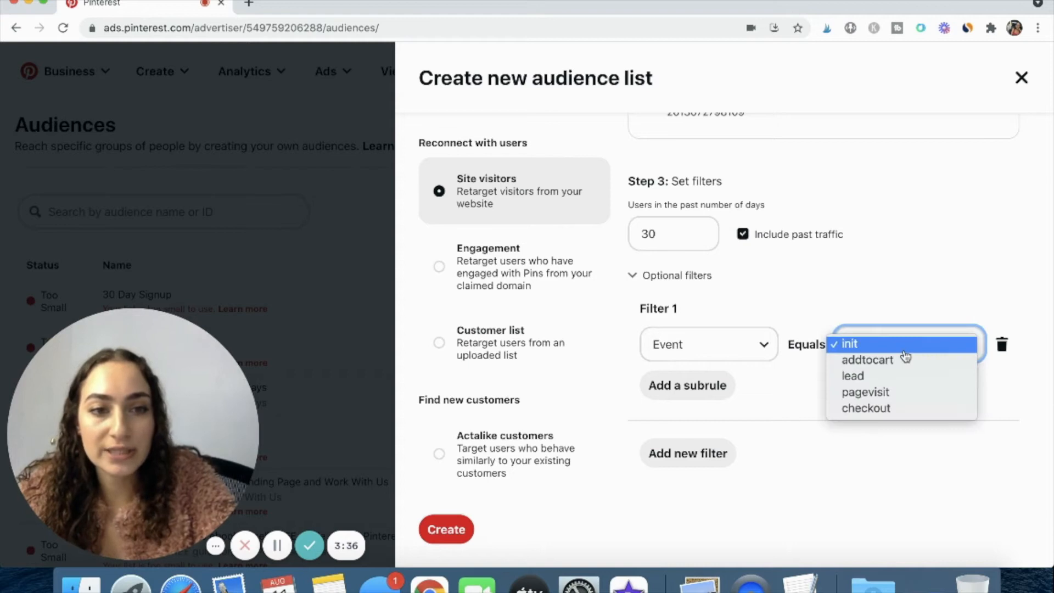
pyautogui.click(902, 365)
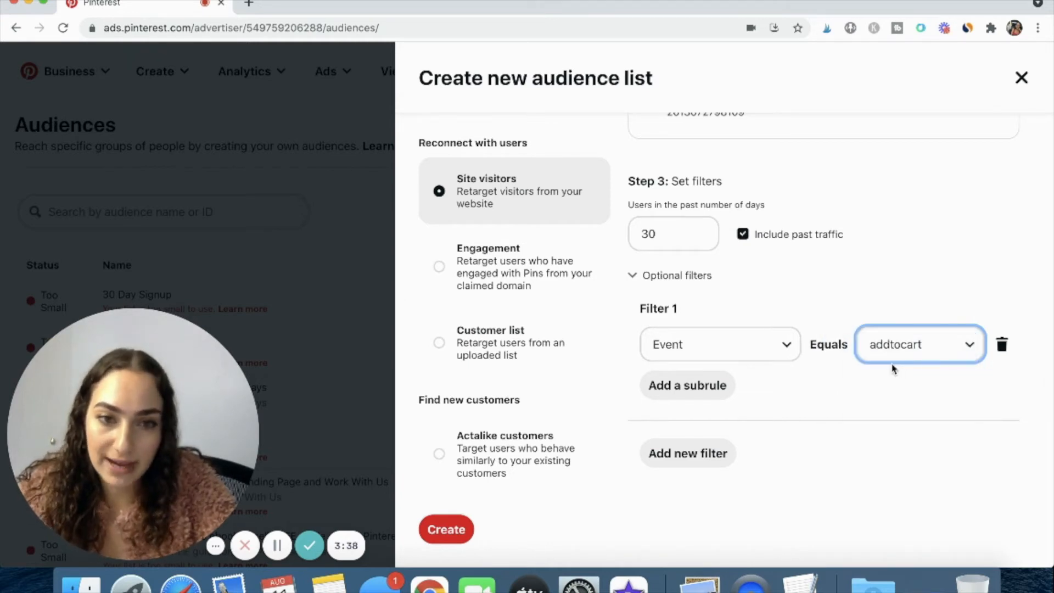
# Change the audience name to "Checkouts in the Last 30 Days".
pyautogui.scroll(10, 762, 382)
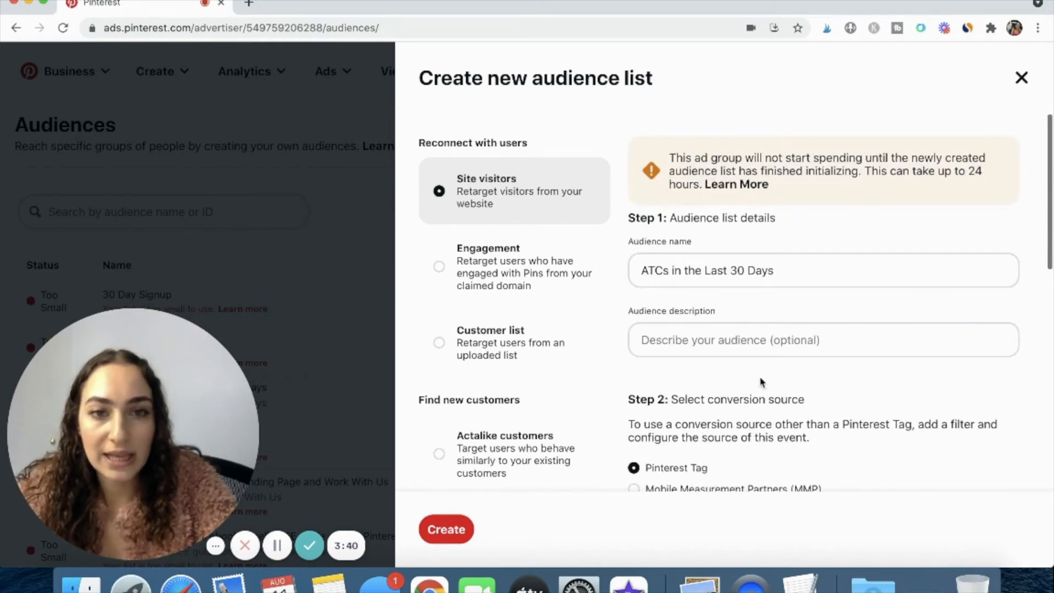
pyautogui.doubleClick(657, 270)
pyautogui.write('Checkouts')
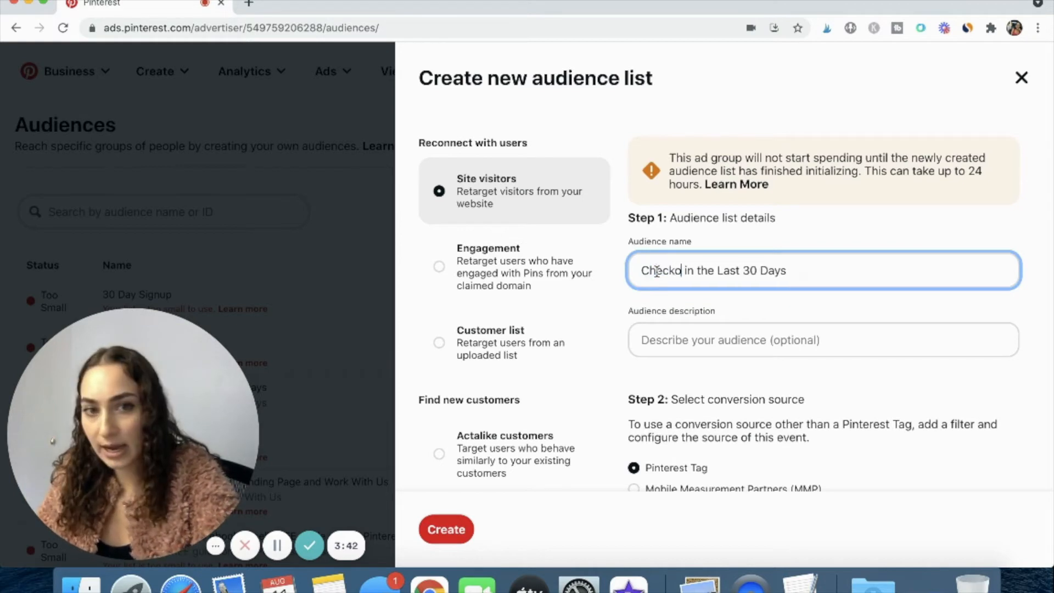
# Change the event in Filter 1 to checkout and review the other available events.
pyautogui.scroll(-6, 657, 271)
pyautogui.click(933, 354)
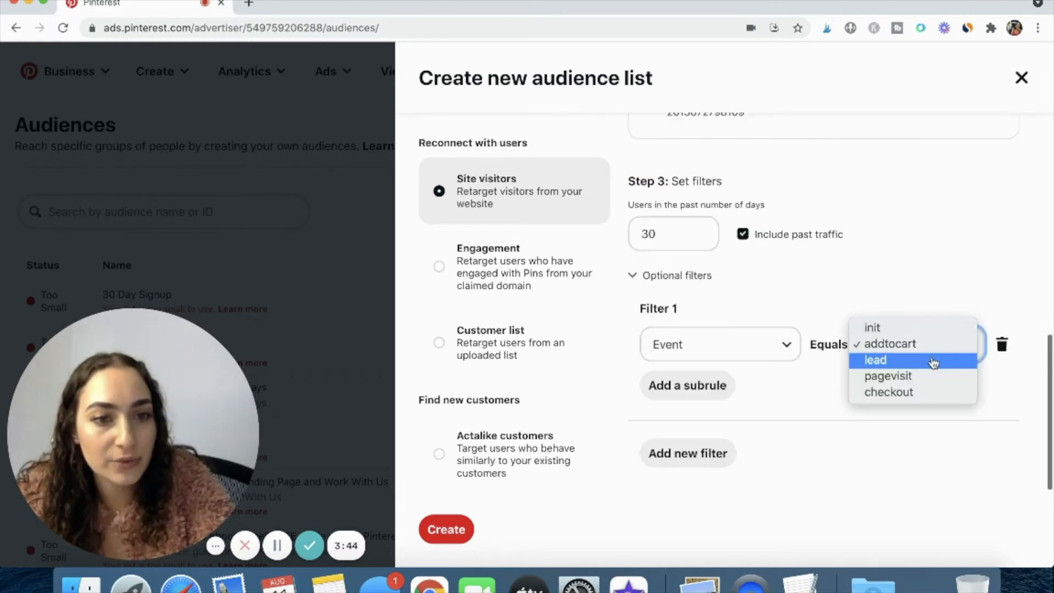
pyautogui.click(923, 396)
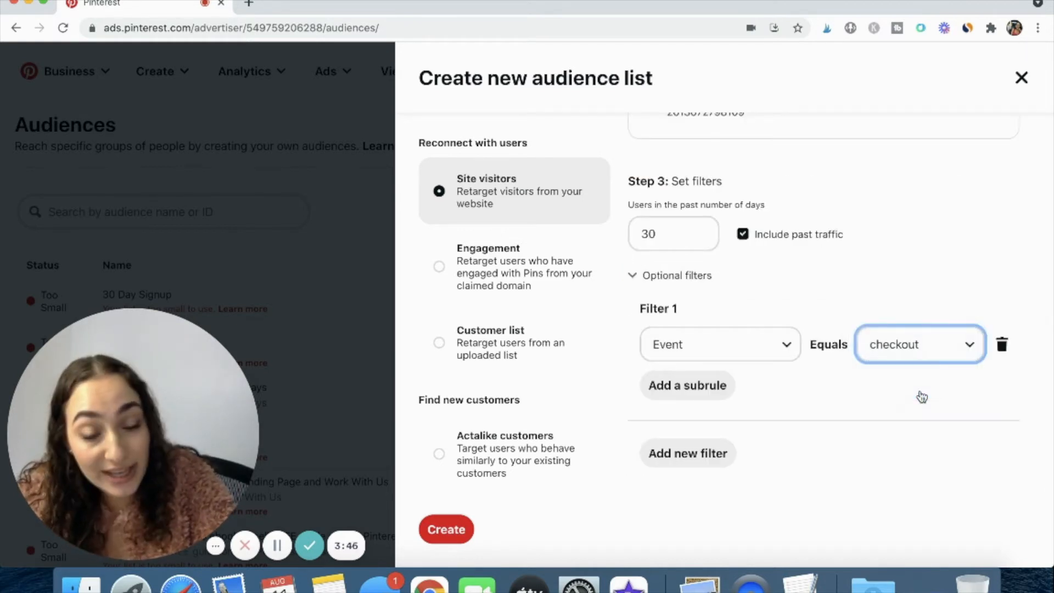
pyautogui.click(921, 358)
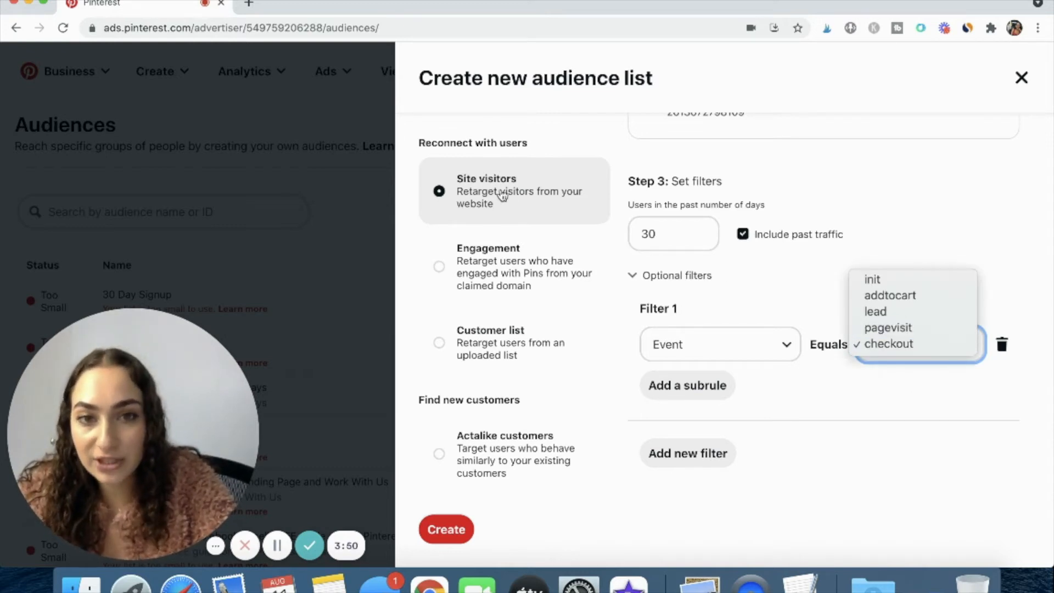
pyautogui.click(839, 197)
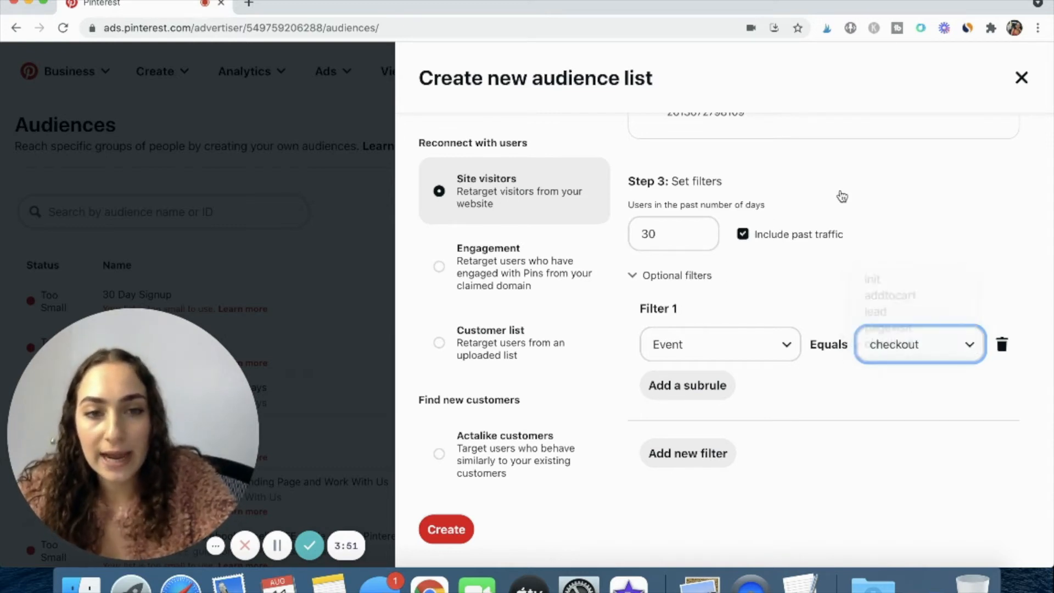
# Switch Filter 1 back to Destination URL and review the tag and filter settings.
pyautogui.click(728, 356)
pyautogui.click(693, 330)
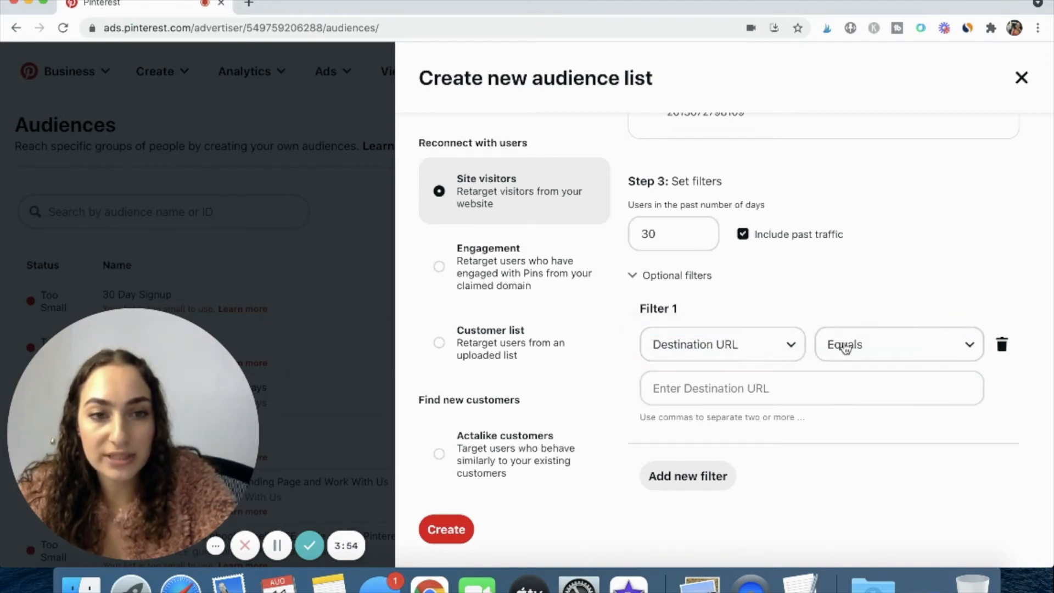
pyautogui.scroll(3, 746, 330)
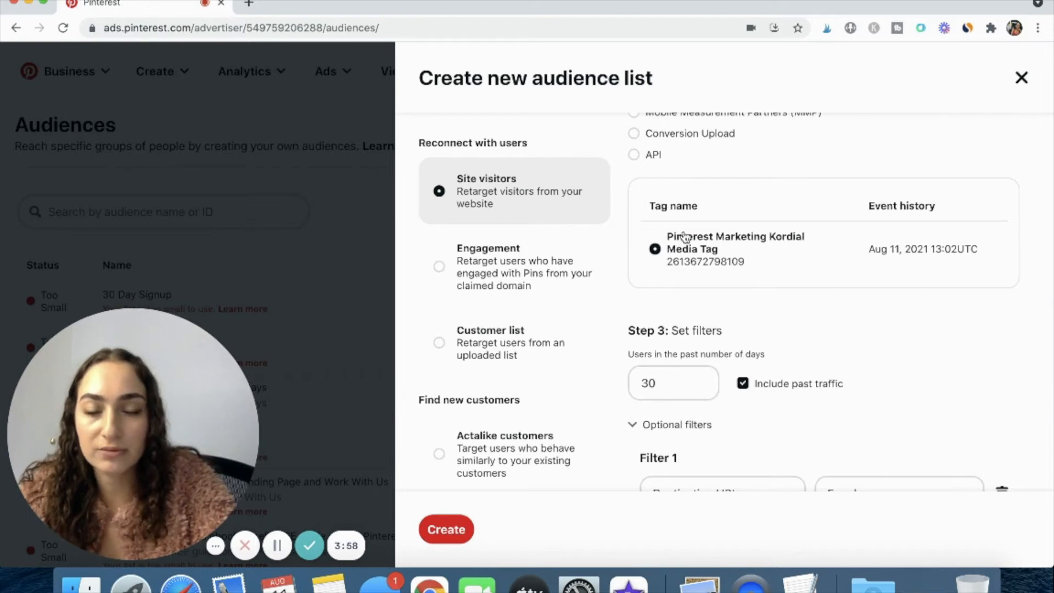
pyautogui.scroll(-3, 774, 324)
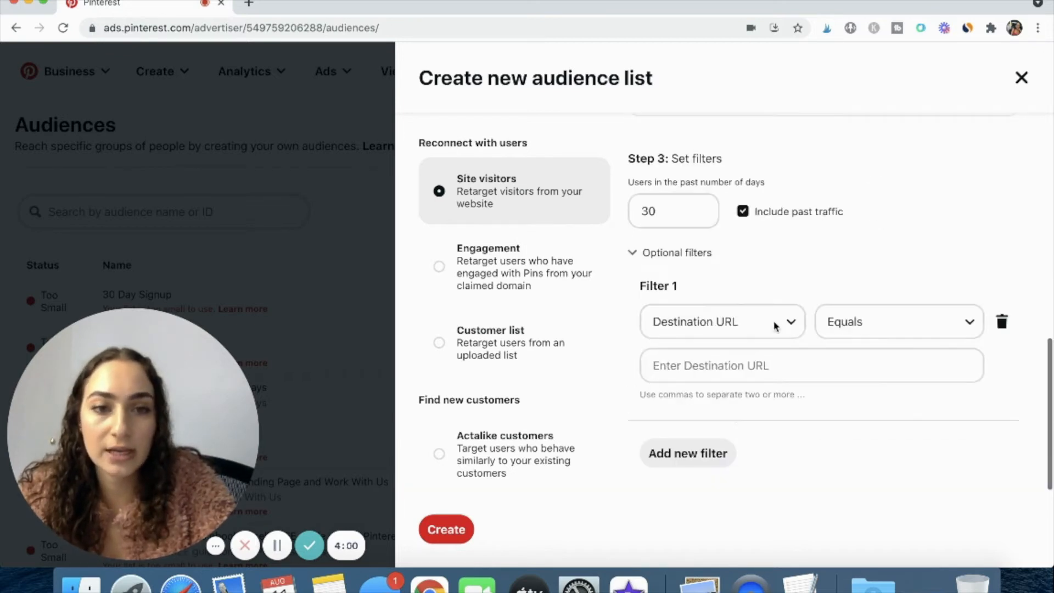
pyautogui.scroll(1, 758, 248)
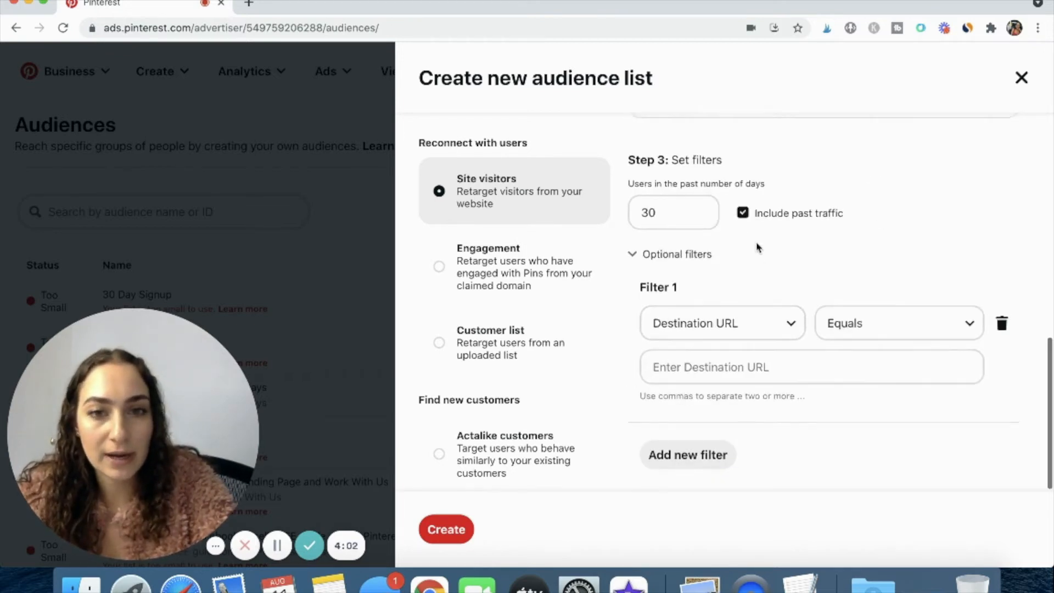
# Switch the audience type to Engagement and expand its optional filters.
pyautogui.scroll(5, 757, 247)
pyautogui.click(439, 267)
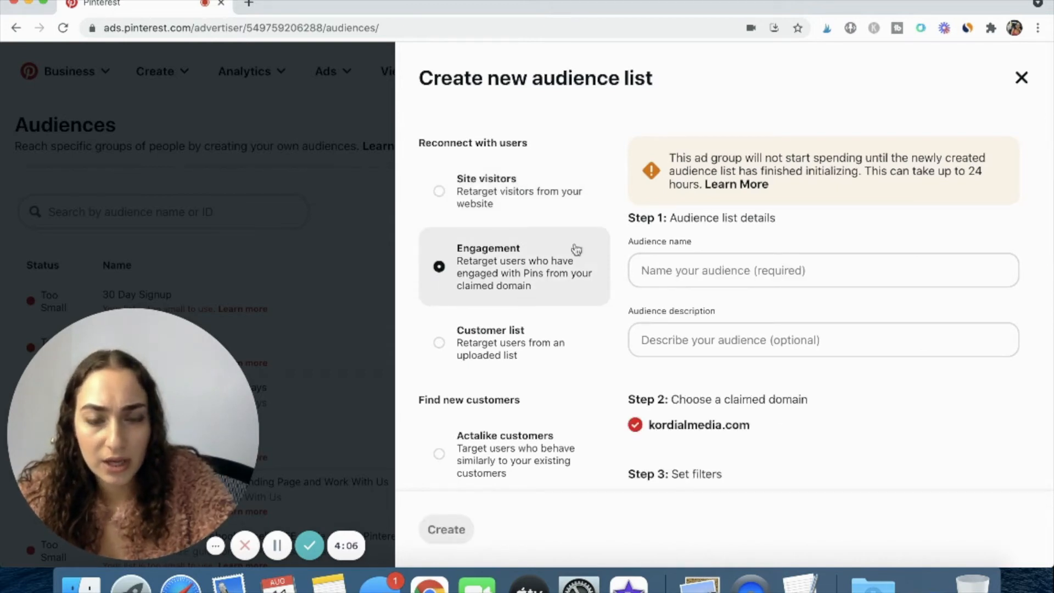
pyautogui.scroll(-1, 755, 317)
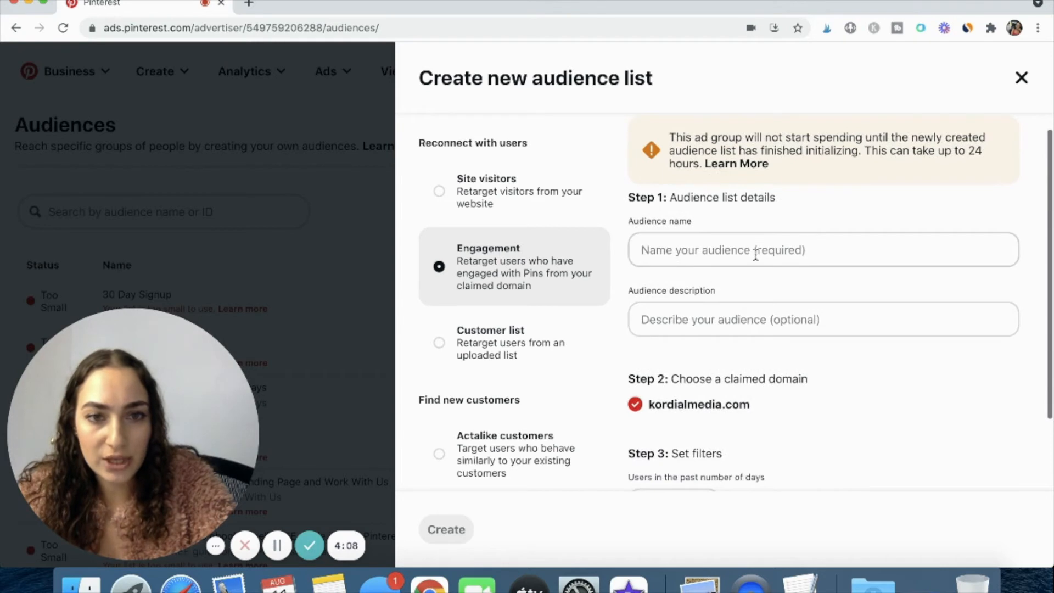
pyautogui.scroll(-3, 752, 329)
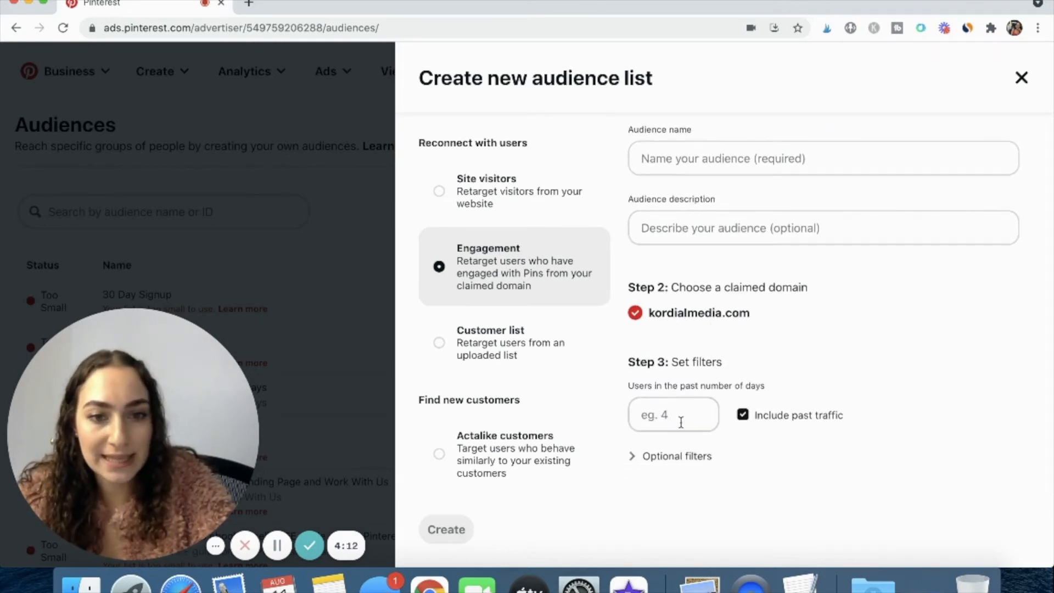
pyautogui.click(661, 465)
pyautogui.scroll(-5, 683, 387)
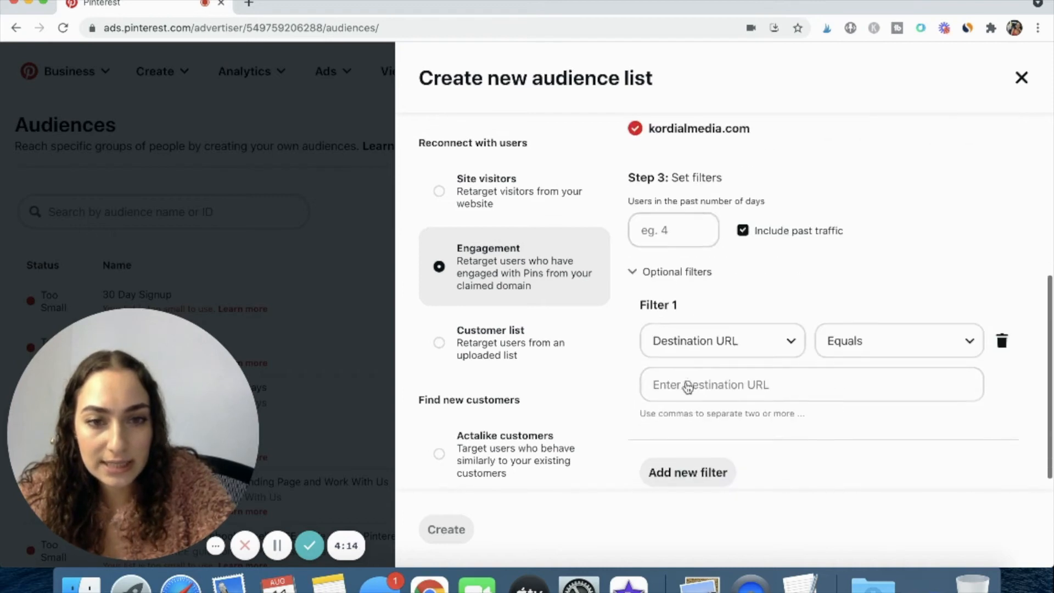
pyautogui.scroll(5, 685, 381)
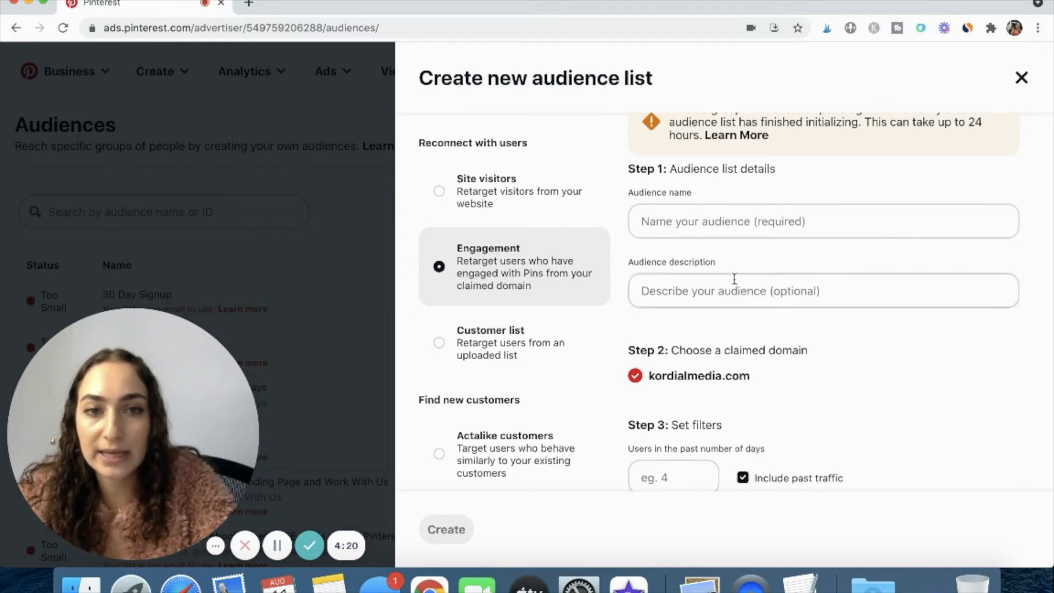
# Name the engagement audience "Engagement in last 30 days".
pyautogui.click(685, 228)
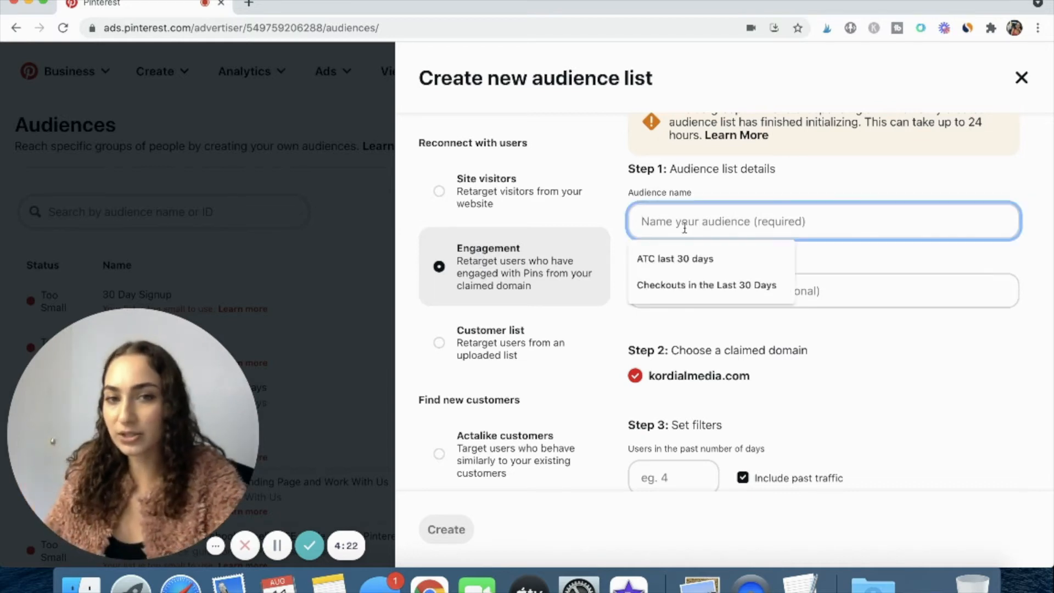
pyautogui.write('Enagegment')
pyautogui.press('BackSpace')
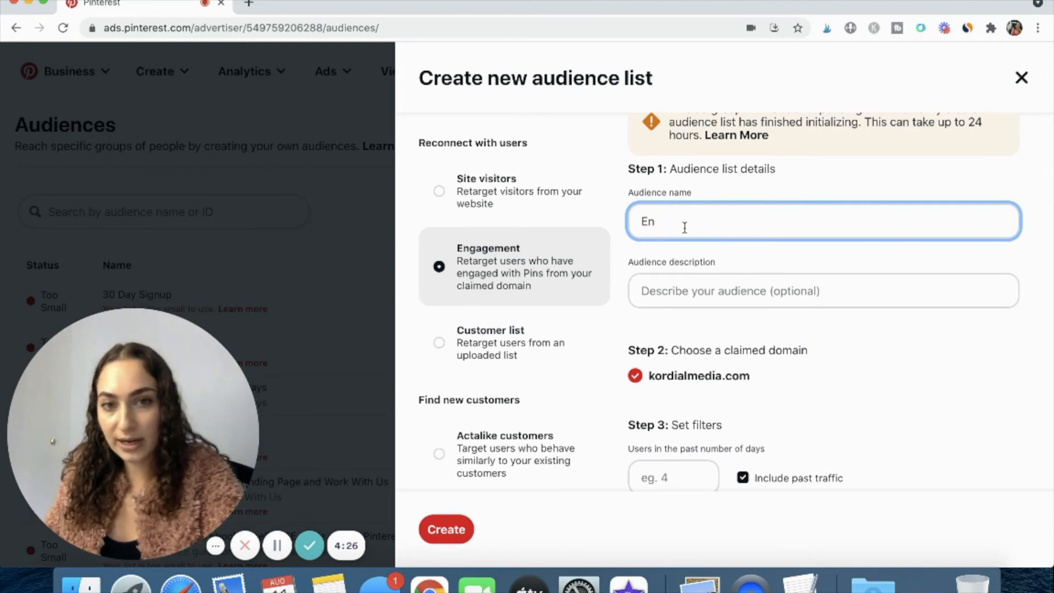
pyautogui.write('gement in last 30 days')
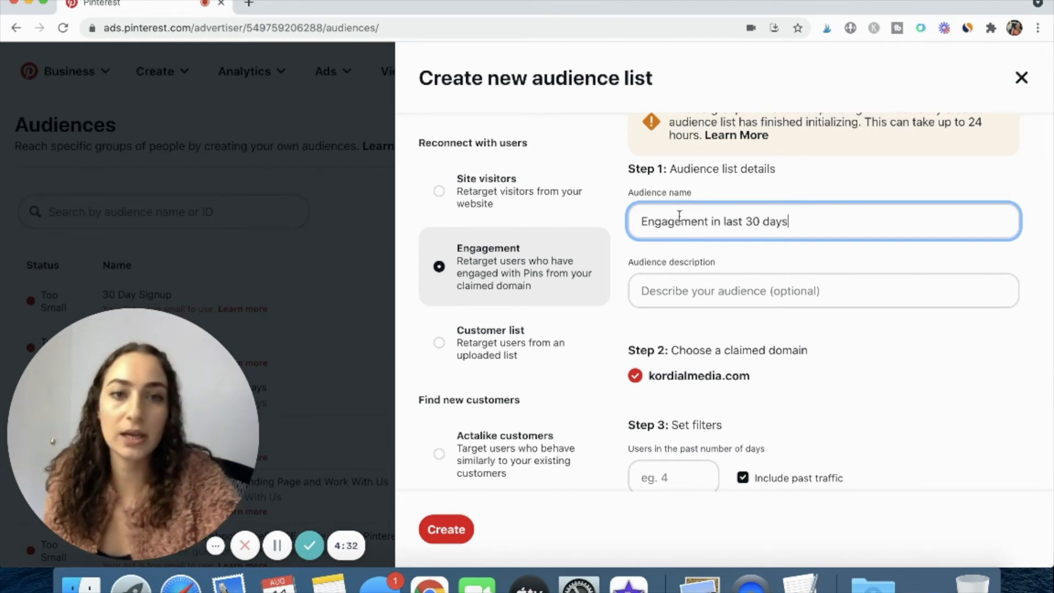
# Set users in the past number of days to 30 and switch Filter 1 to Action Types.
pyautogui.scroll(-5, 680, 216)
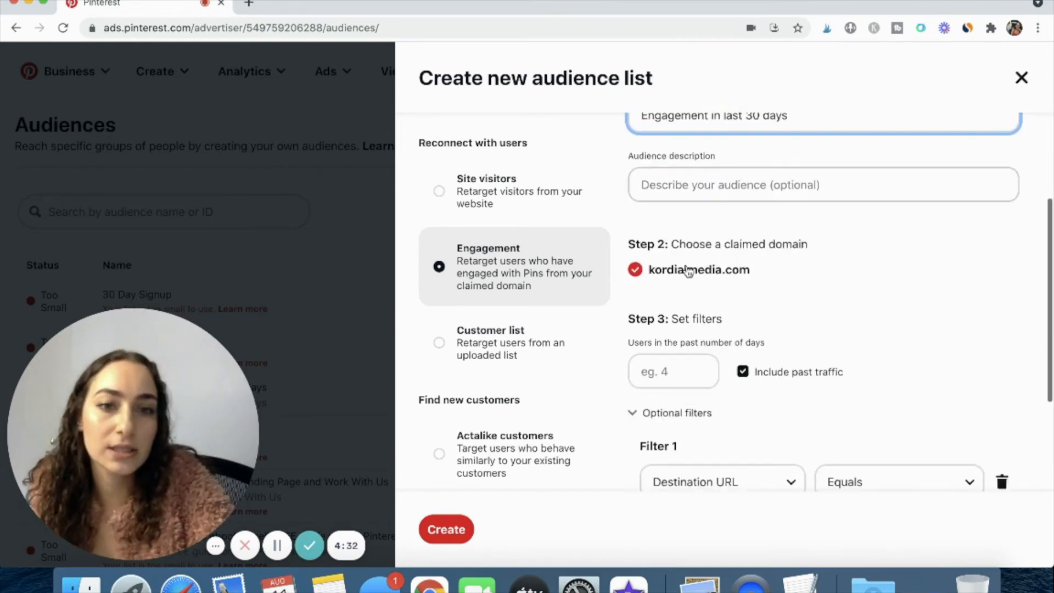
pyautogui.click(687, 262)
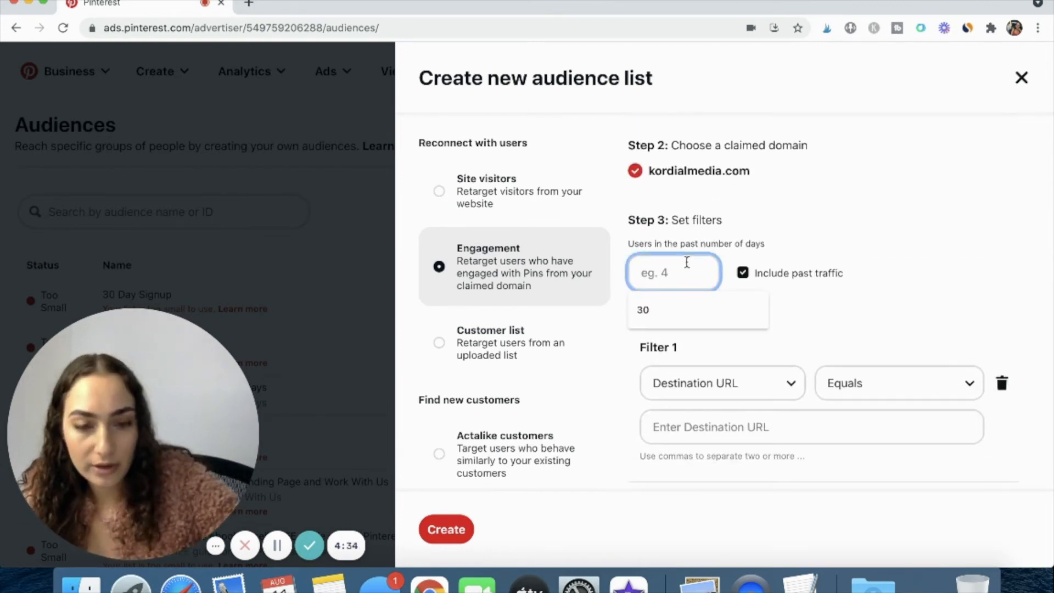
pyautogui.write('30')
pyautogui.click(880, 233)
pyautogui.scroll(-1, 878, 234)
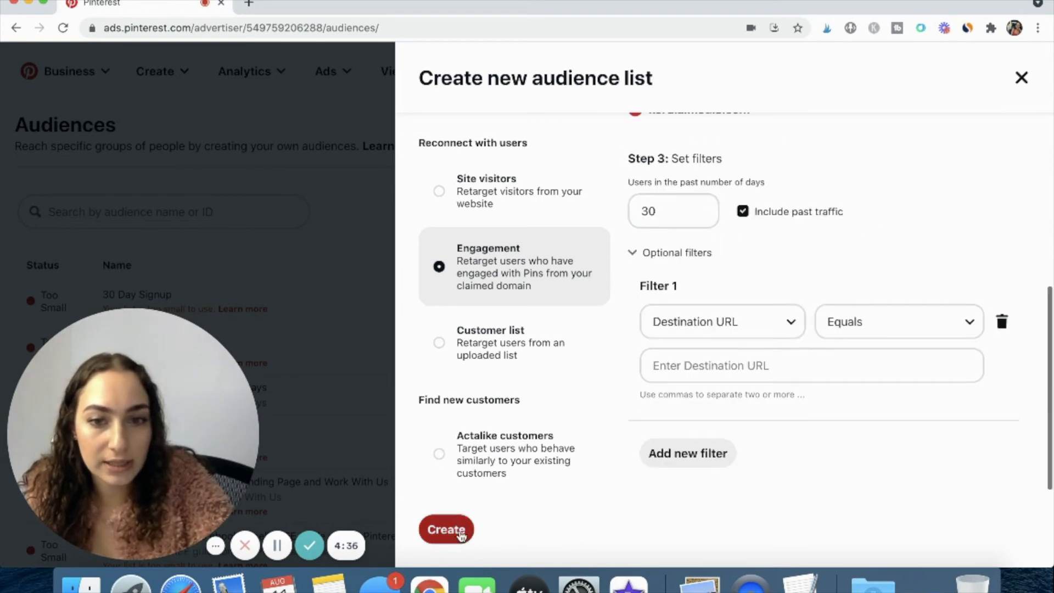
pyautogui.click(791, 321)
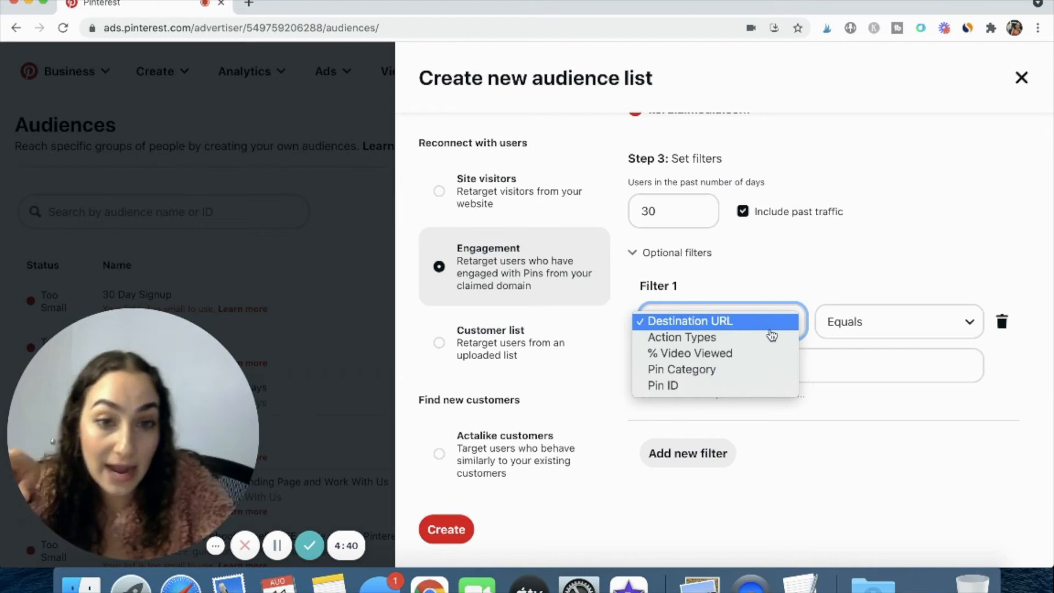
pyautogui.click(763, 339)
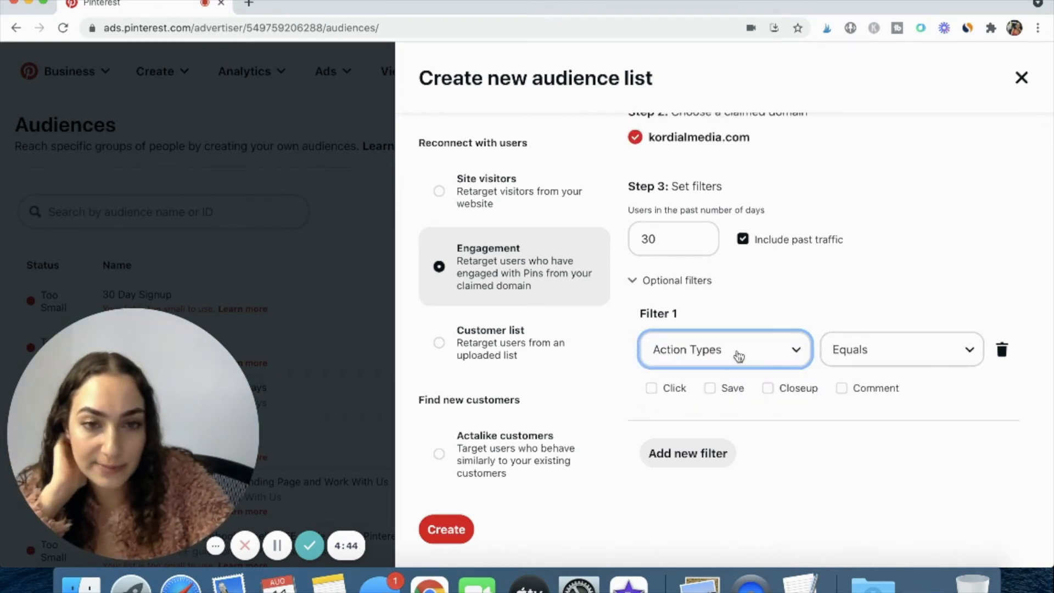
# Switch Filter 1 of the engagement audience to % Video Viewed and look through its completion thresholds.
pyautogui.scroll(5, 700, 241)
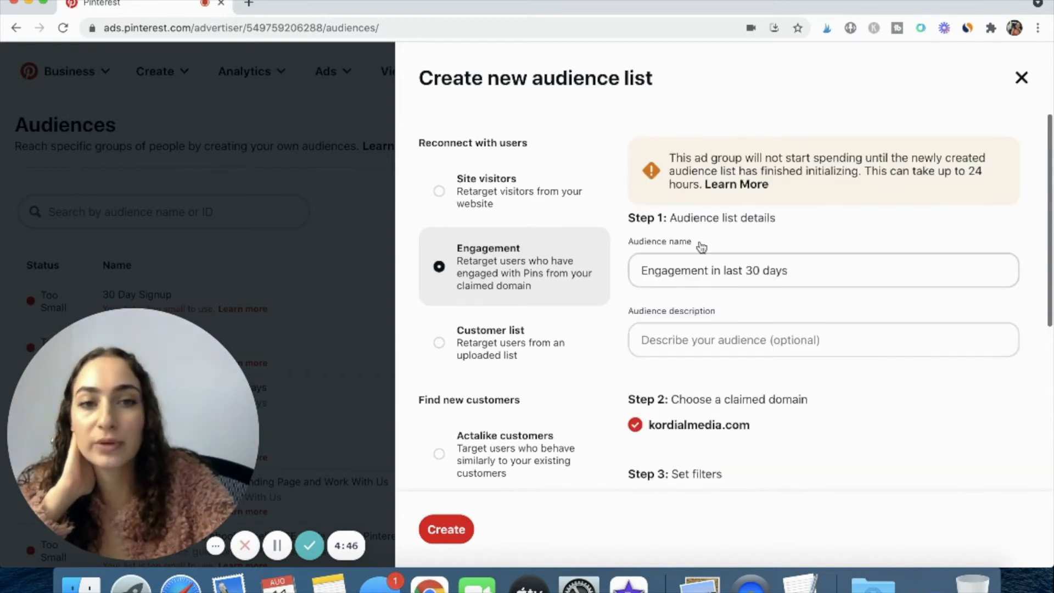
pyautogui.scroll(-4, 656, 263)
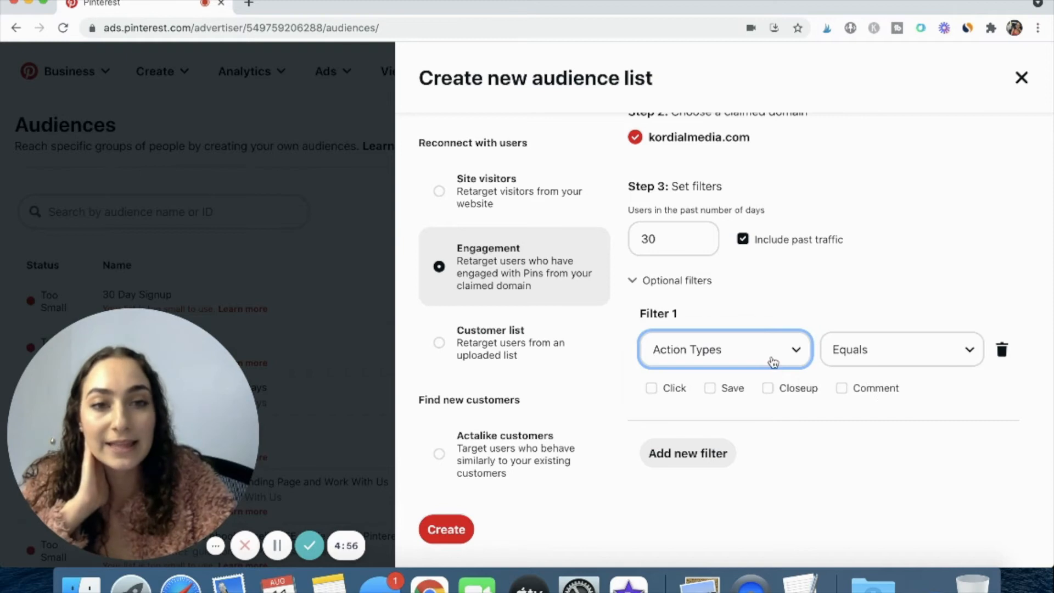
pyautogui.click(772, 360)
pyautogui.click(761, 365)
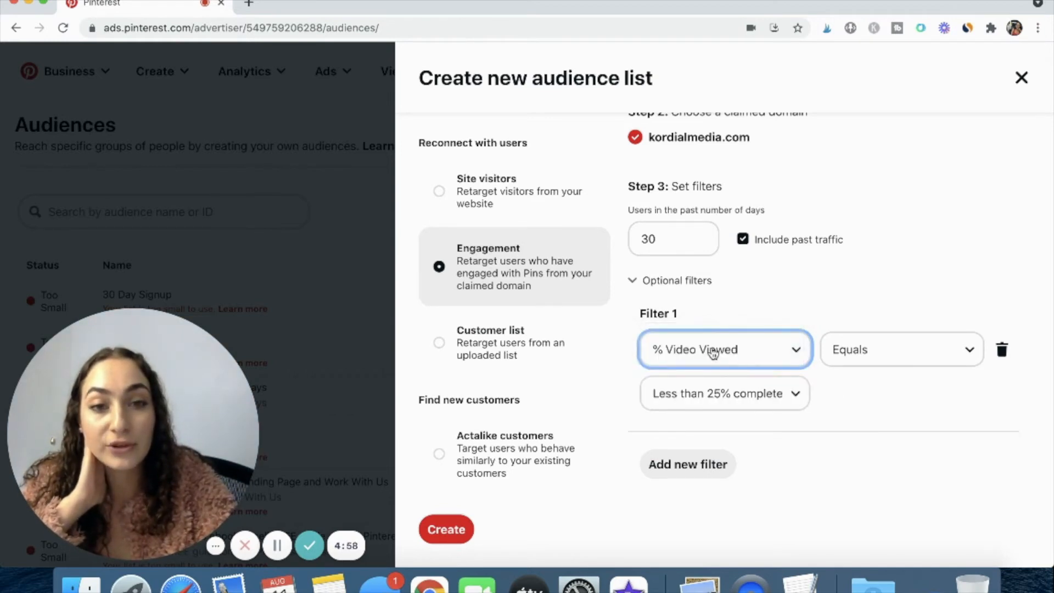
pyautogui.click(810, 406)
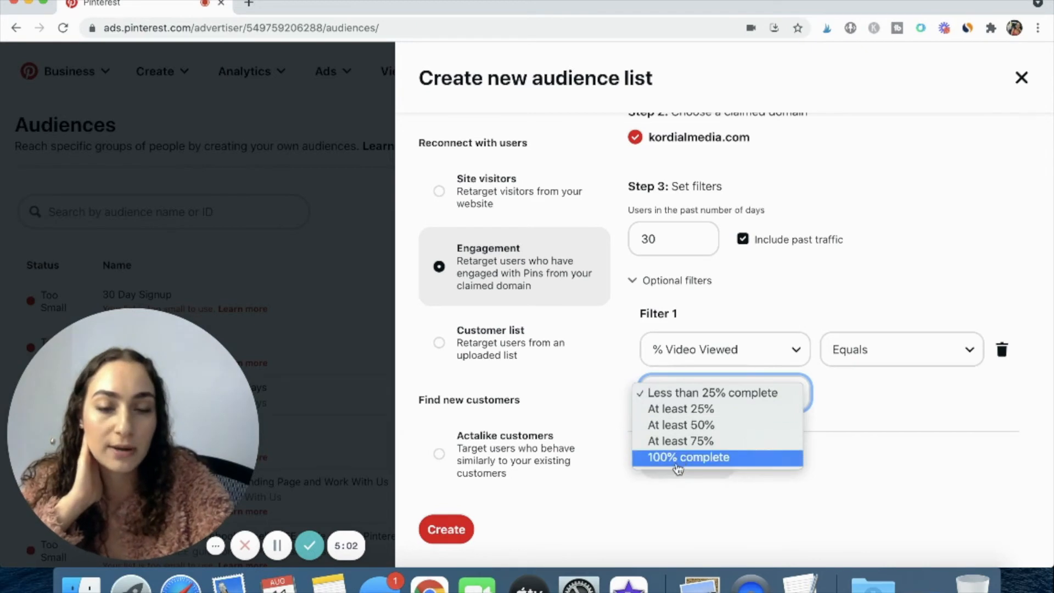
pyautogui.click(878, 446)
# Switch Filter 1 back to Destination URL, collapse the optional filters and review the engagement audience's name.
pyautogui.click(788, 349)
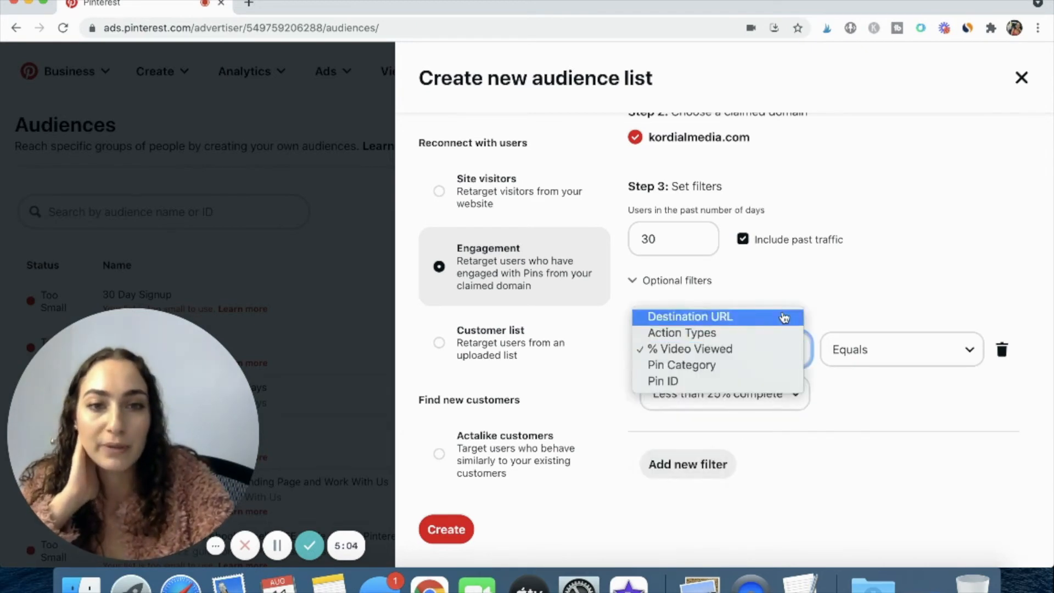
pyautogui.click(779, 312)
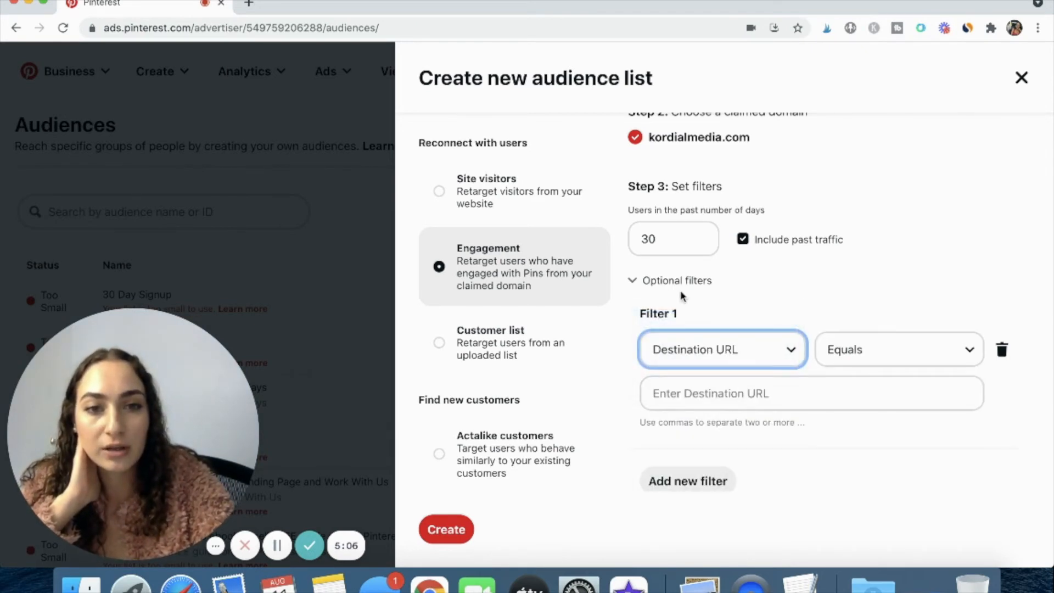
pyautogui.click(646, 279)
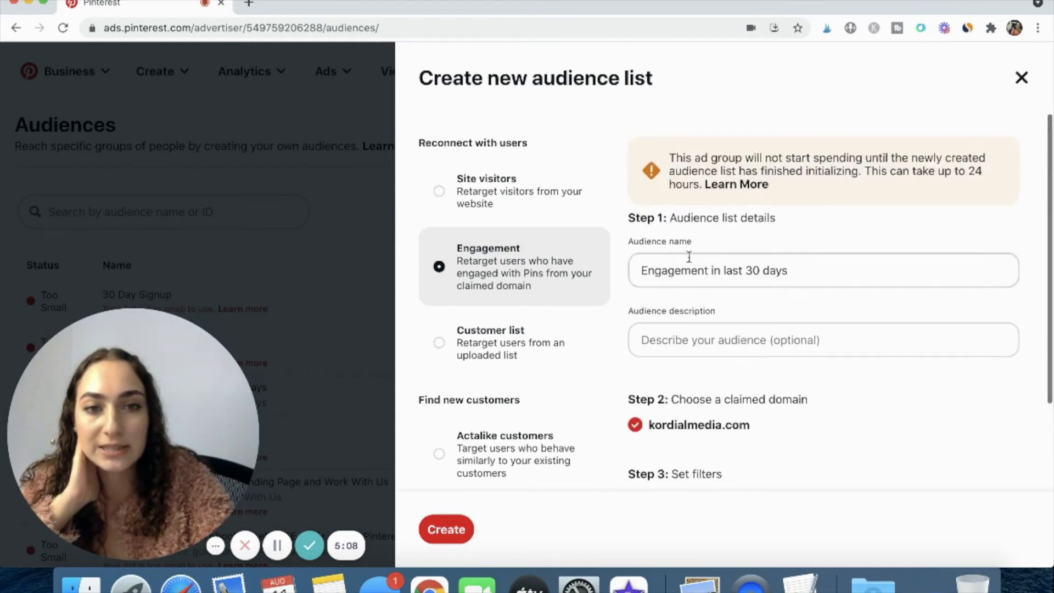
pyautogui.moveTo(637, 270); pyautogui.dragTo(767, 279)
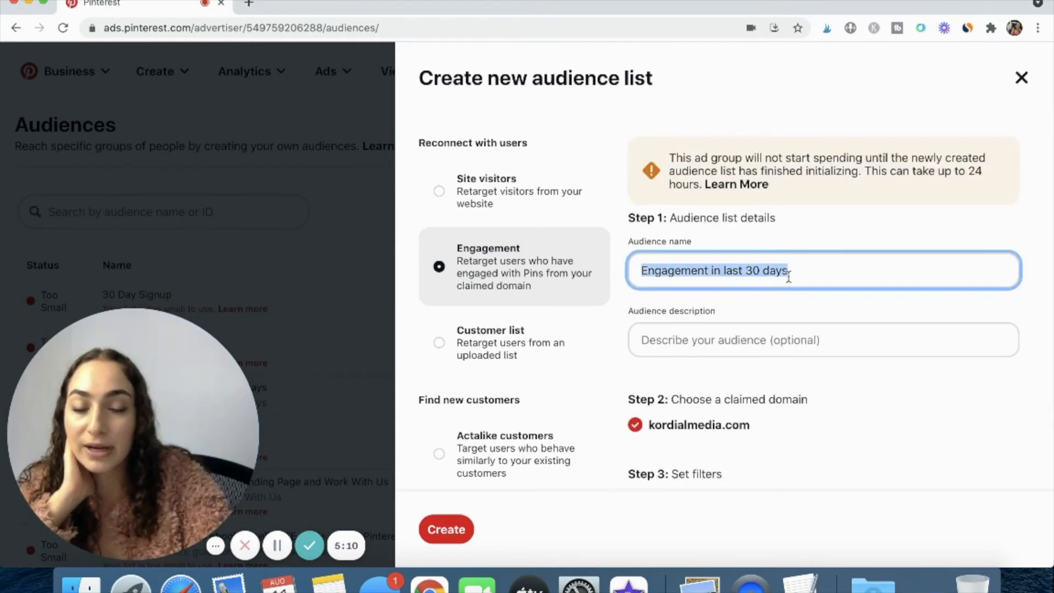
pyautogui.click(775, 267)
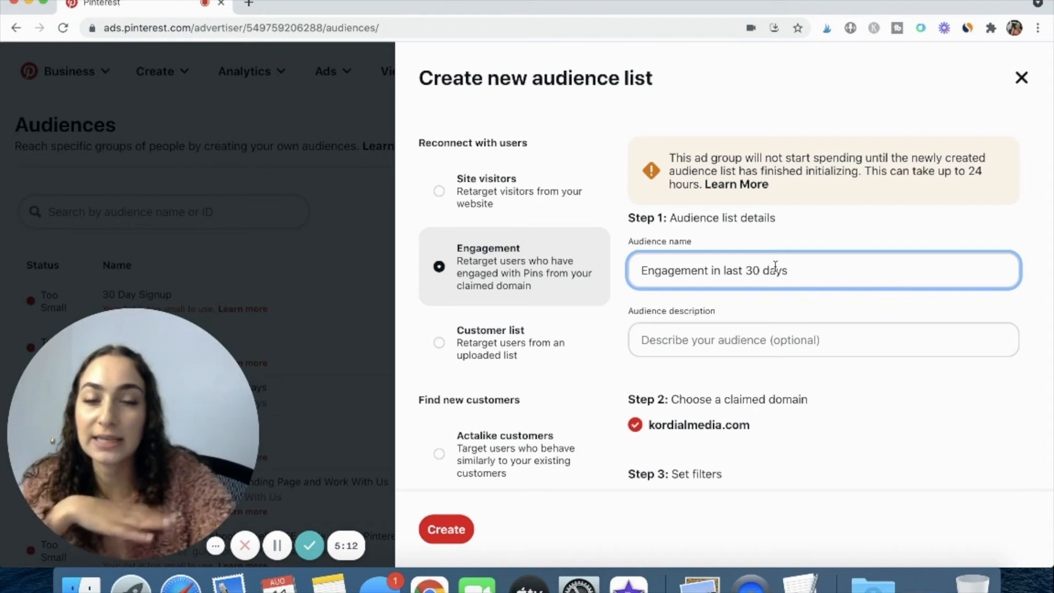
pyautogui.scroll(-4, 666, 348)
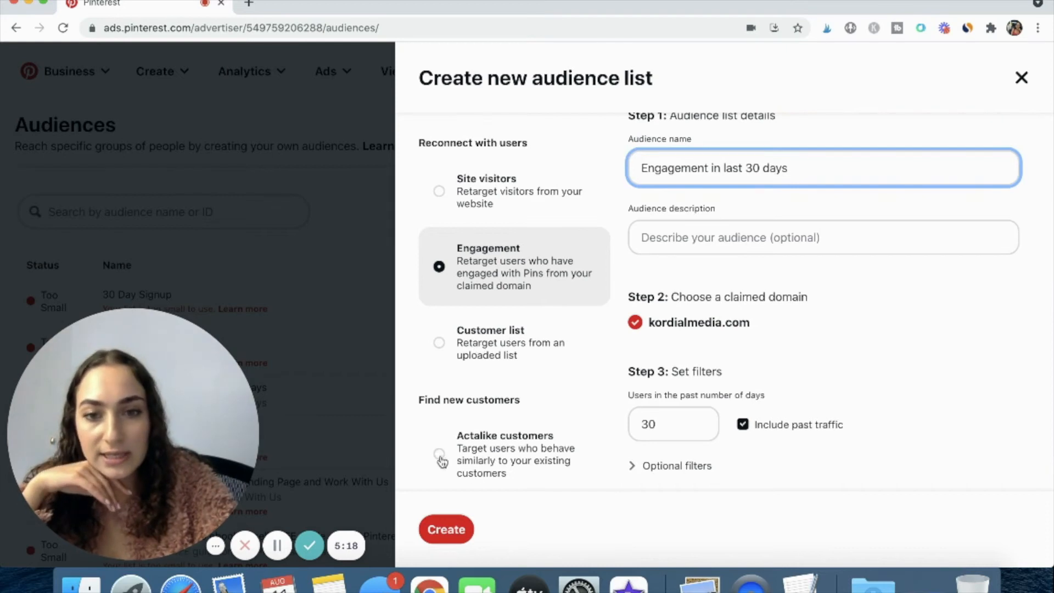
# Switch the audience type to Actalike customers and examine the source audience lists and the country and range settings.
pyautogui.click(466, 461)
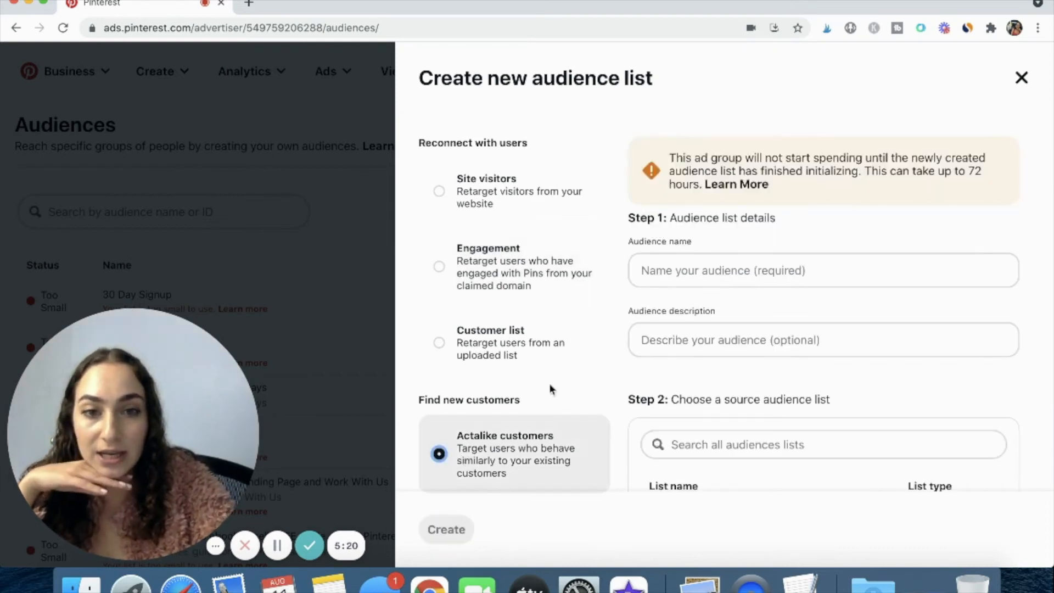
pyautogui.scroll(-3, 742, 403)
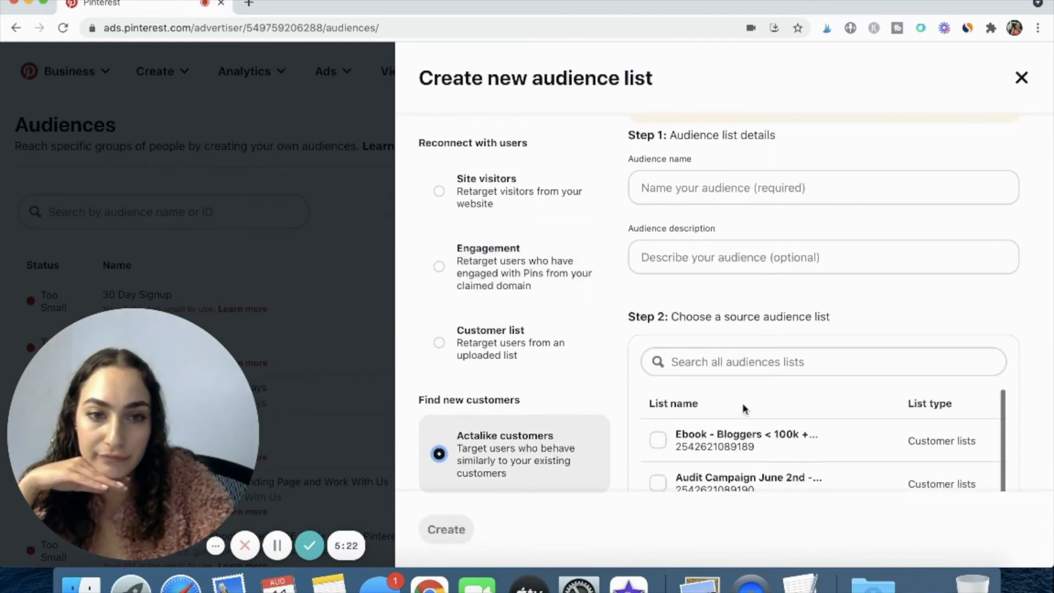
pyautogui.scroll(3, 768, 336)
pyautogui.scroll(-3, 705, 348)
pyautogui.scroll(-1, 707, 362)
pyautogui.scroll(-5, 706, 362)
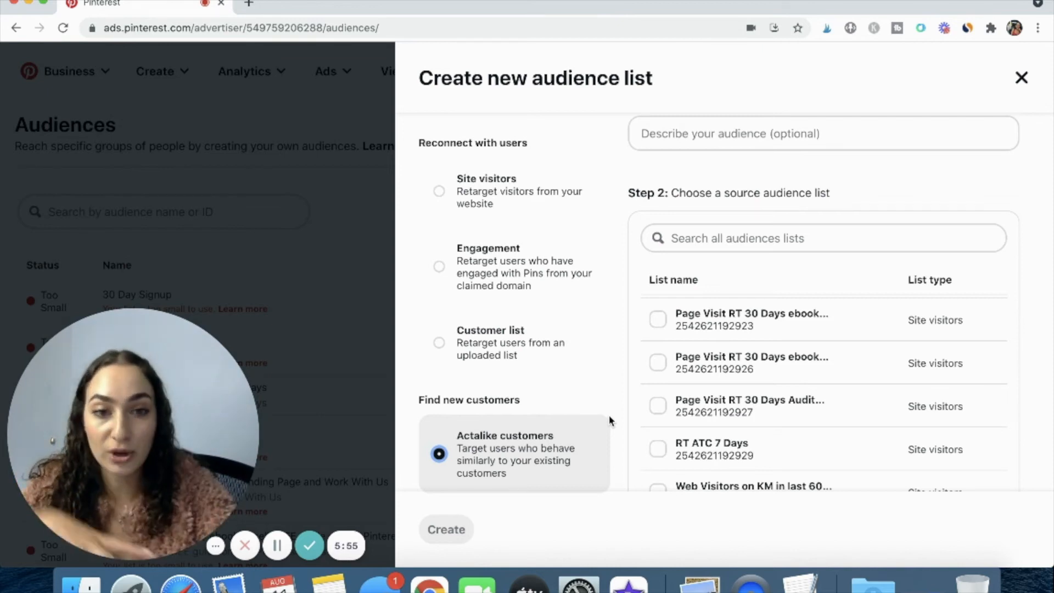
pyautogui.scroll(-3, 618, 404)
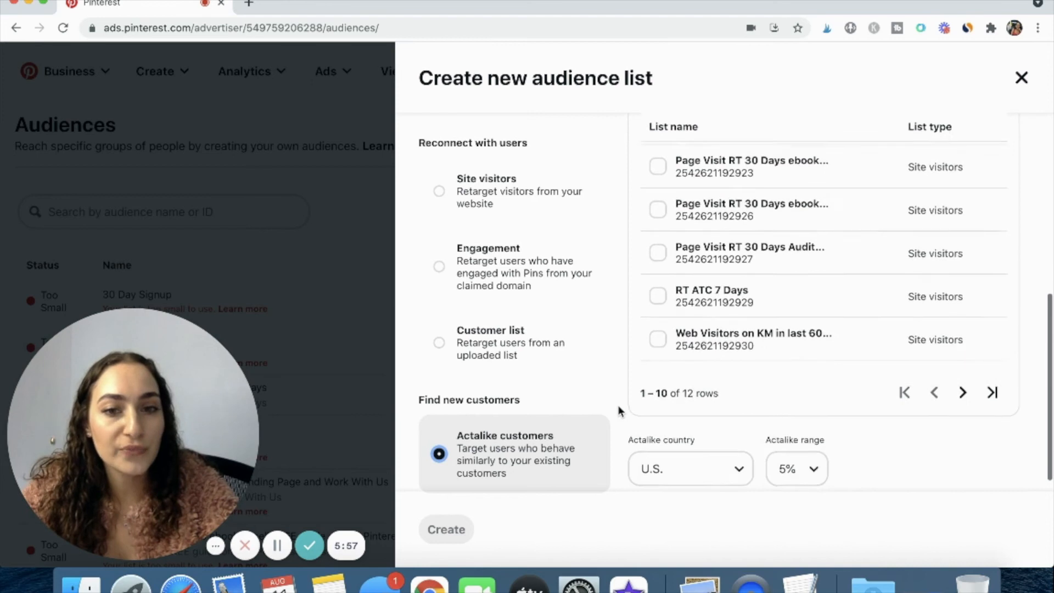
pyautogui.scroll(2, 618, 405)
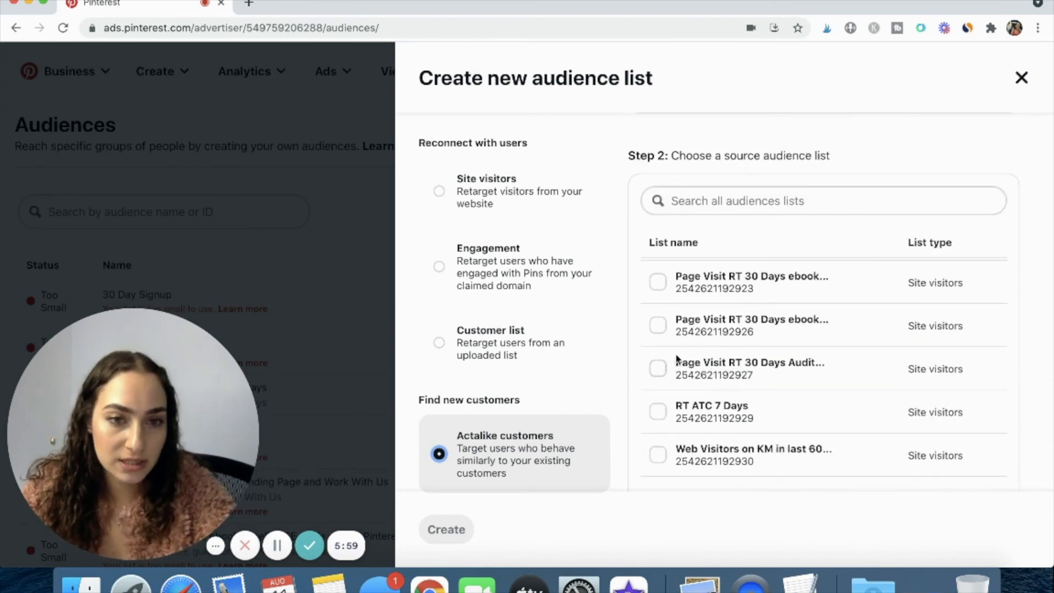
pyautogui.scroll(4, 736, 309)
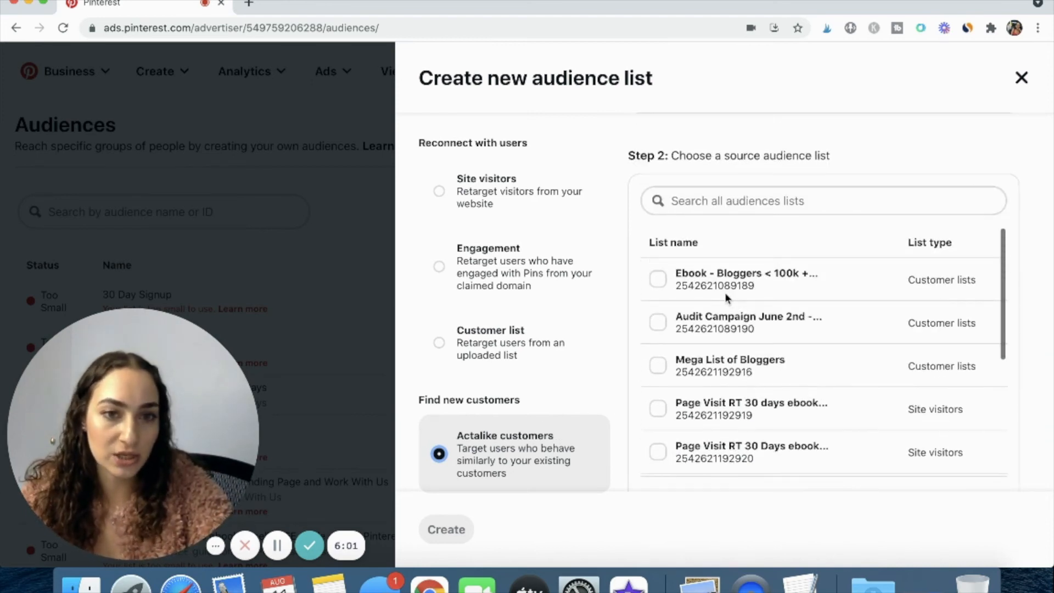
pyautogui.scroll(-3, 725, 293)
pyautogui.scroll(-4, 721, 297)
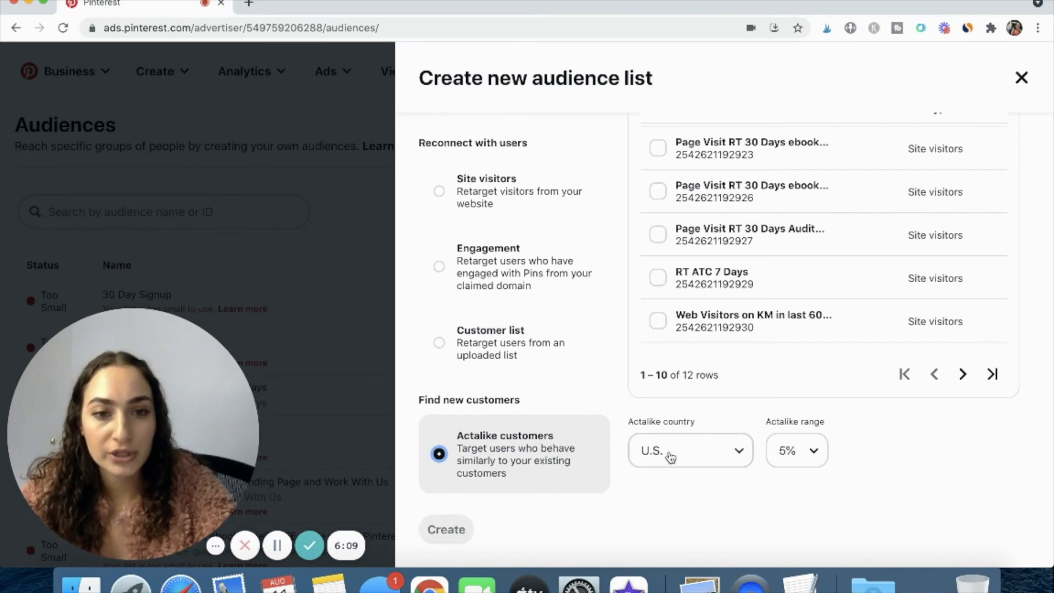
# Set the actalike range to 1% and look through the other available percentages.
pyautogui.click(823, 465)
pyautogui.click(800, 391)
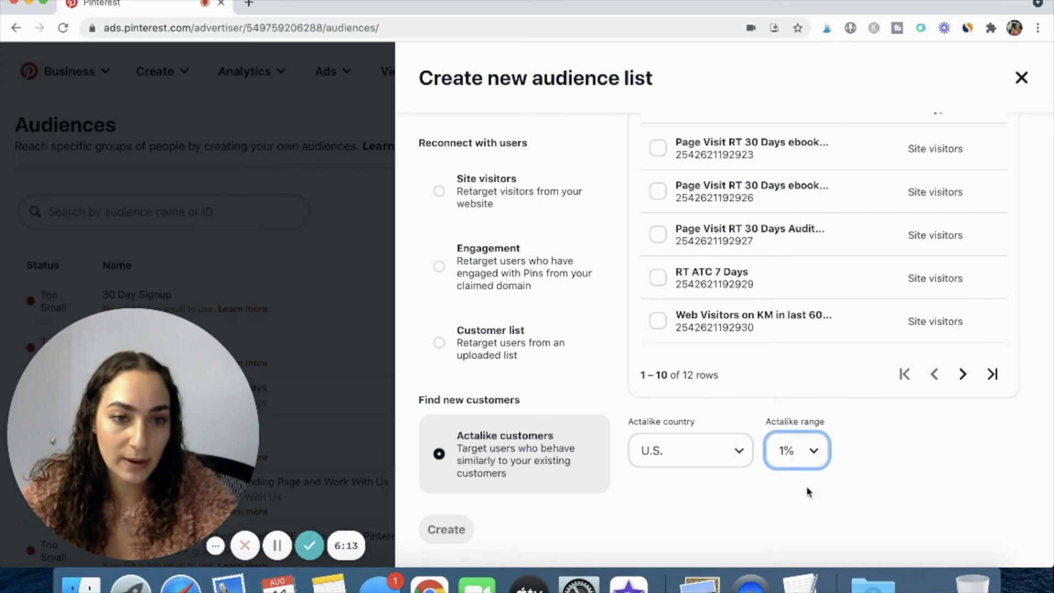
pyautogui.click(804, 454)
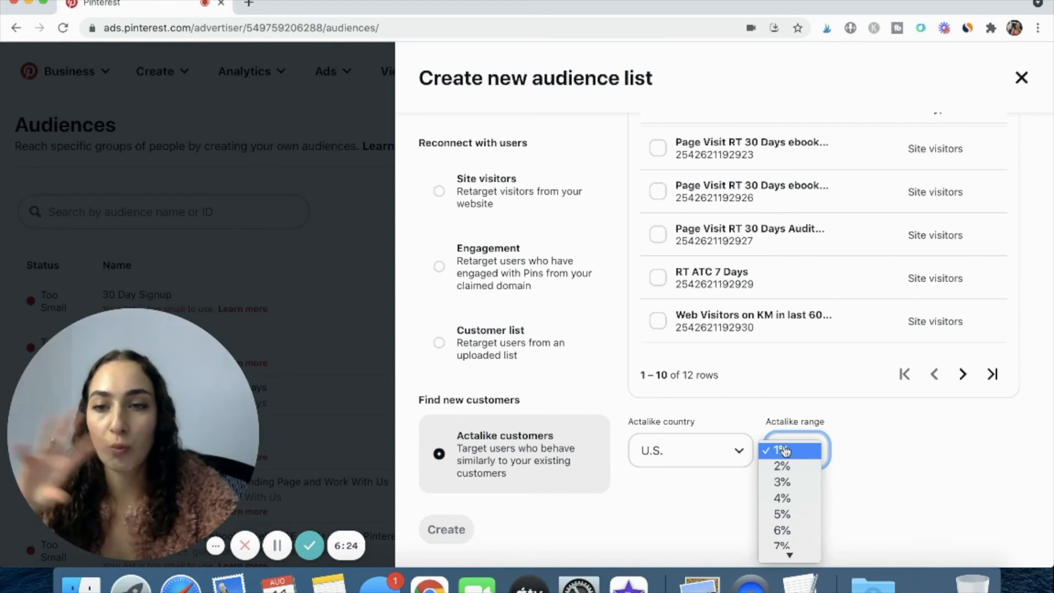
pyautogui.click(870, 456)
pyautogui.click(809, 452)
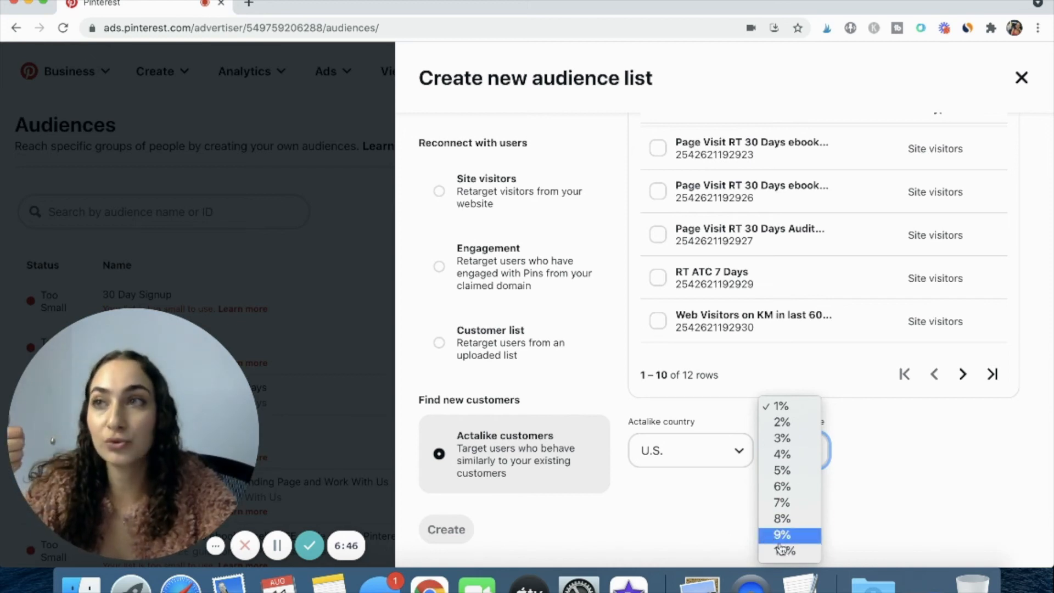
pyautogui.click(699, 536)
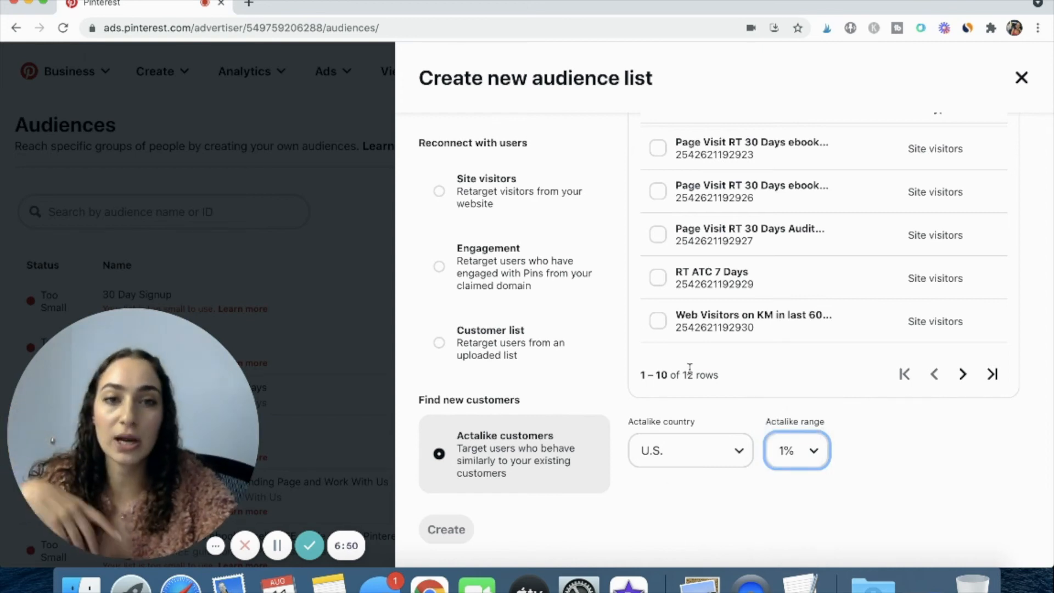
pyautogui.scroll(4, 680, 438)
pyautogui.scroll(-4, 621, 346)
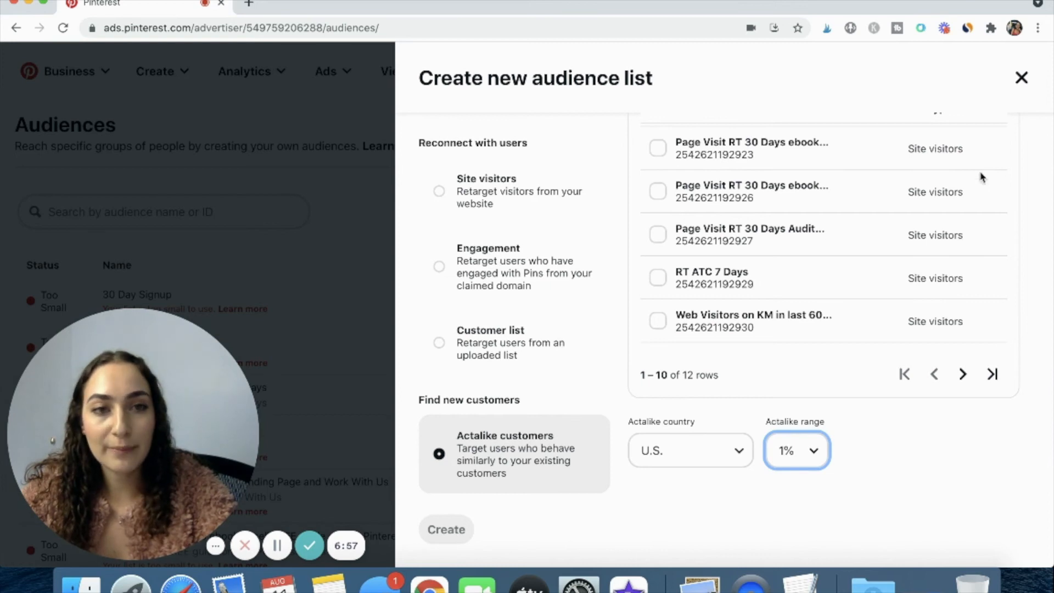
# Switch the audience type to Site visitors and name the audience "SV last 90 days".
pyautogui.scroll(5, 650, 192)
pyautogui.click(439, 191)
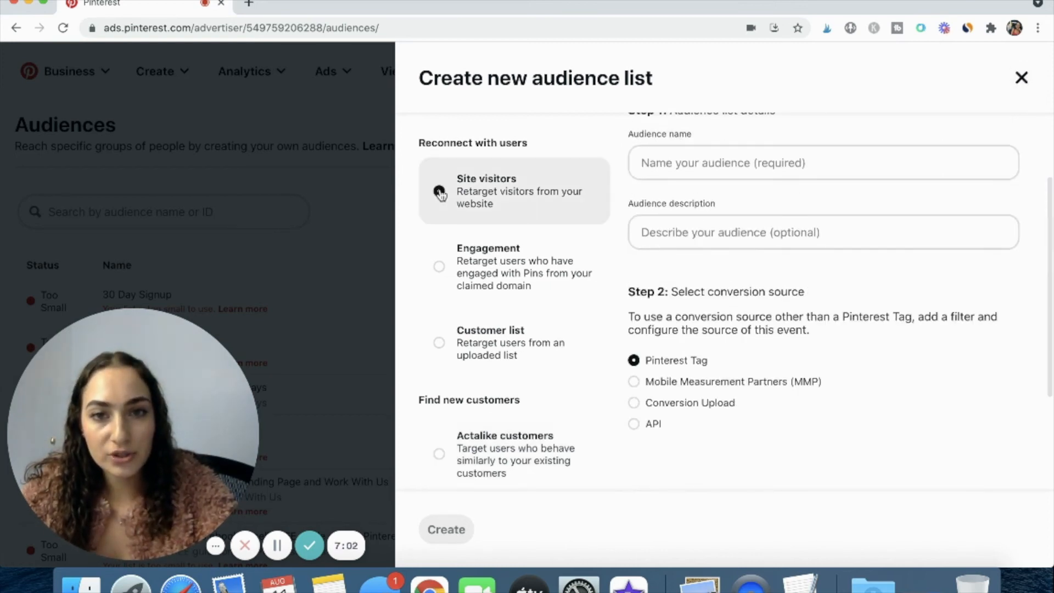
pyautogui.click(681, 269)
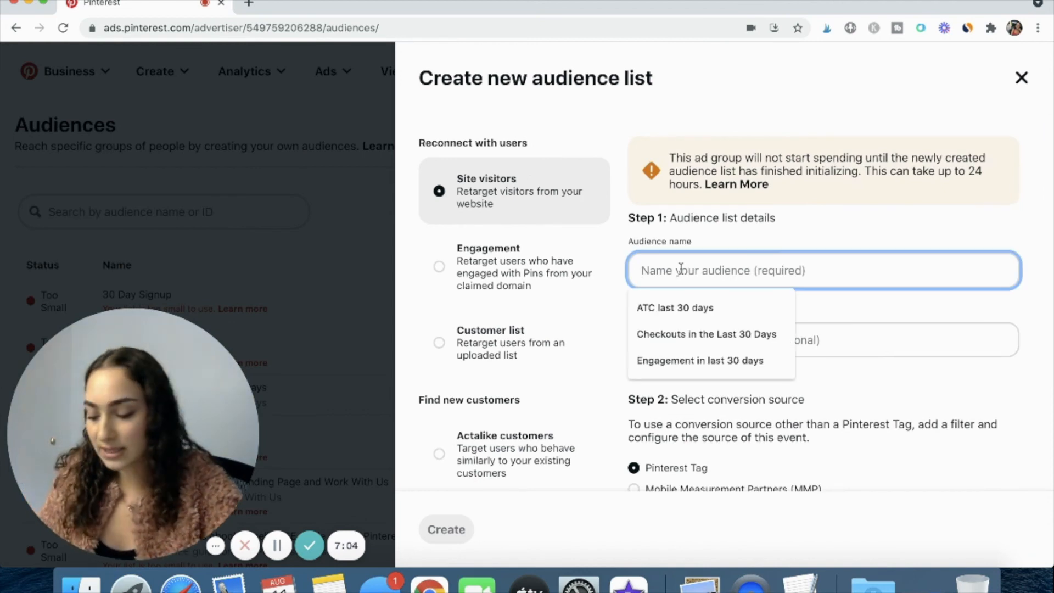
pyautogui.write('SV lats 90 days')
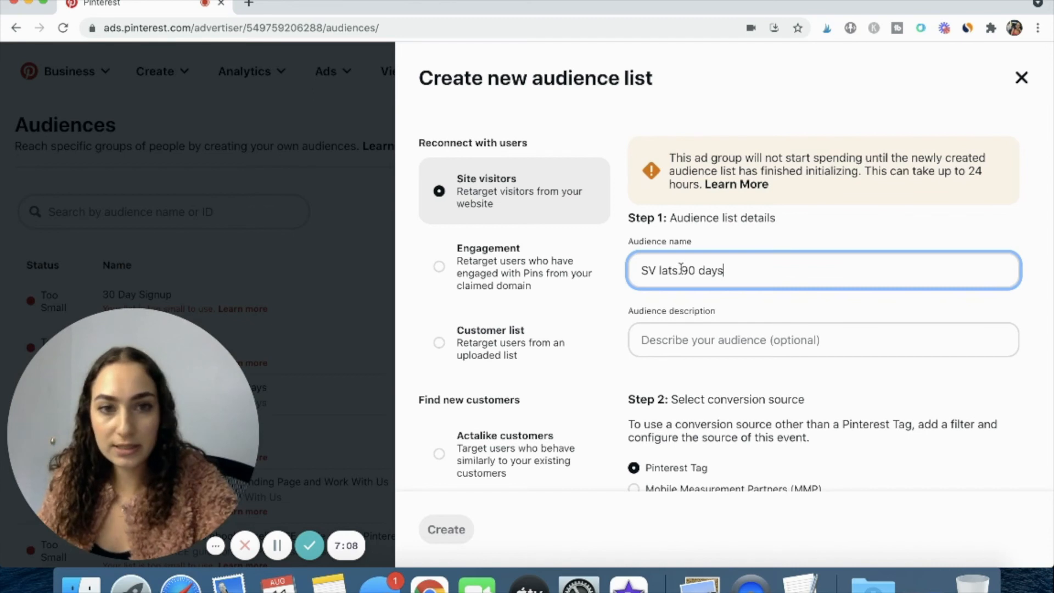
pyautogui.doubleClick(666, 269)
pyautogui.write('last')
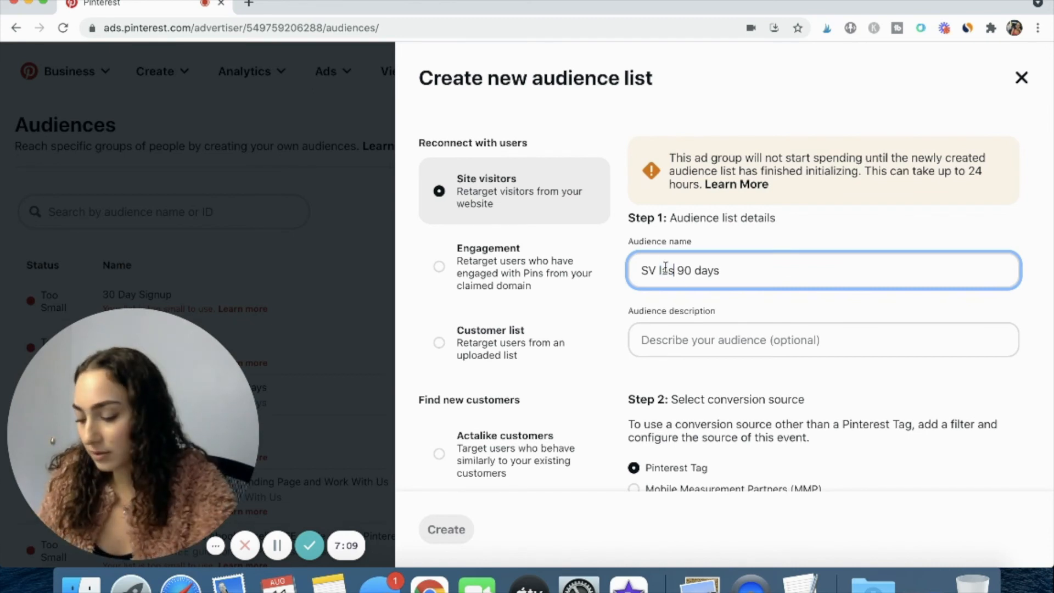
# Choose the Pinterest Marketing Kordial Media Tag as the source and set users in the past number of days to 90.
pyautogui.scroll(-3, 666, 267)
pyautogui.scroll(-5, 667, 302)
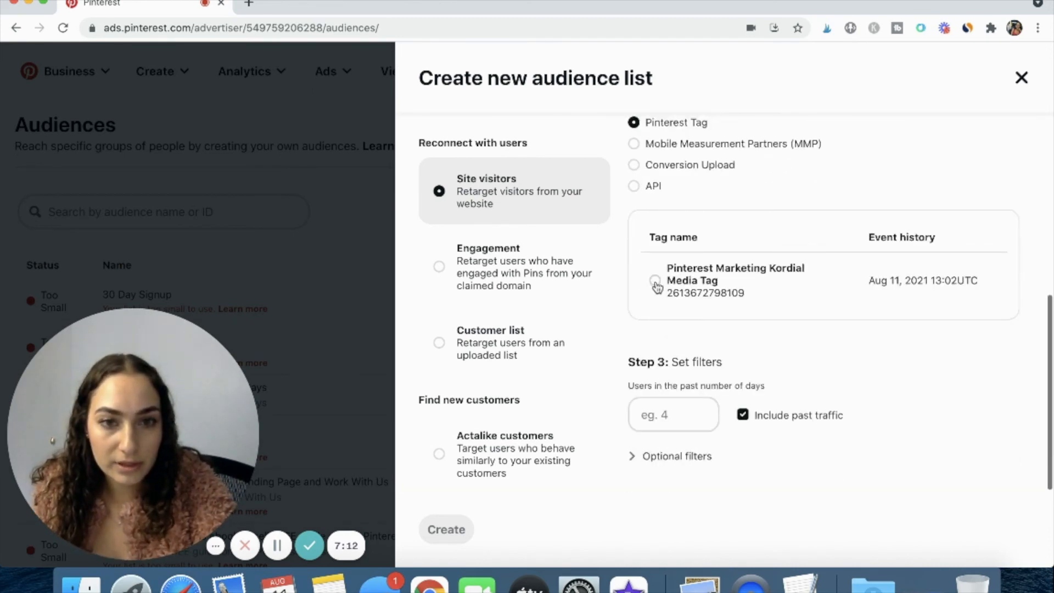
pyautogui.click(655, 280)
pyautogui.click(648, 416)
pyautogui.write('900')
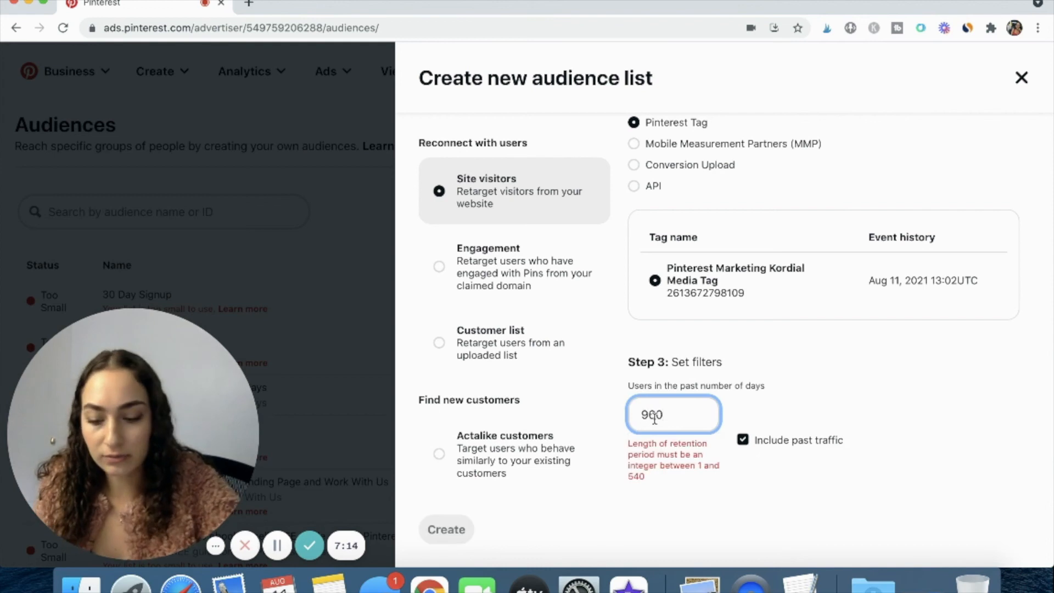
pyautogui.press('BackSpace')
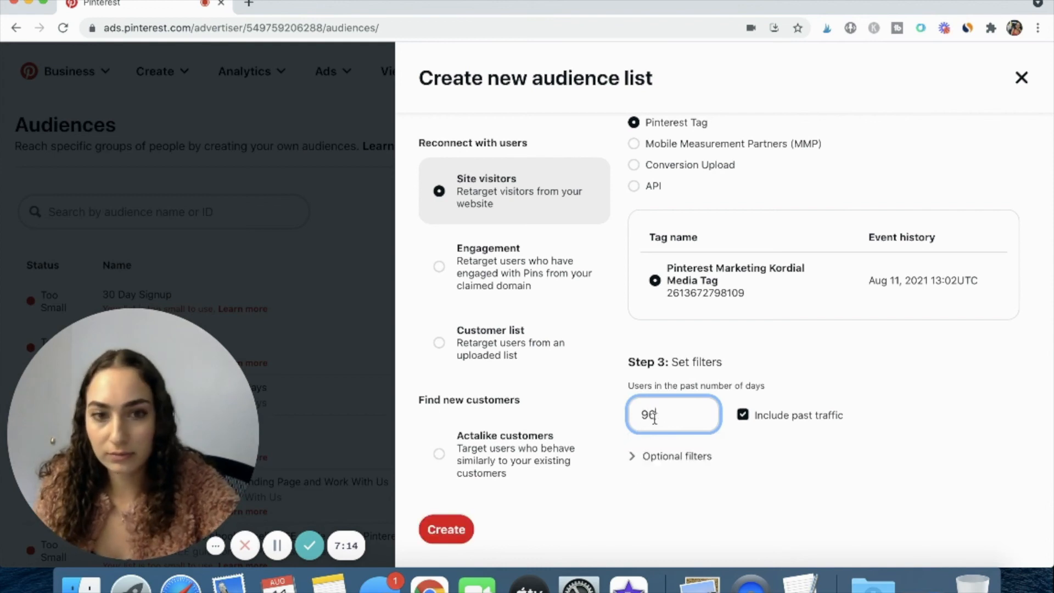
# Create the site visitor audience and check its entry in the audience list.
pyautogui.click(439, 530)
pyautogui.scroll(-2, 336, 376)
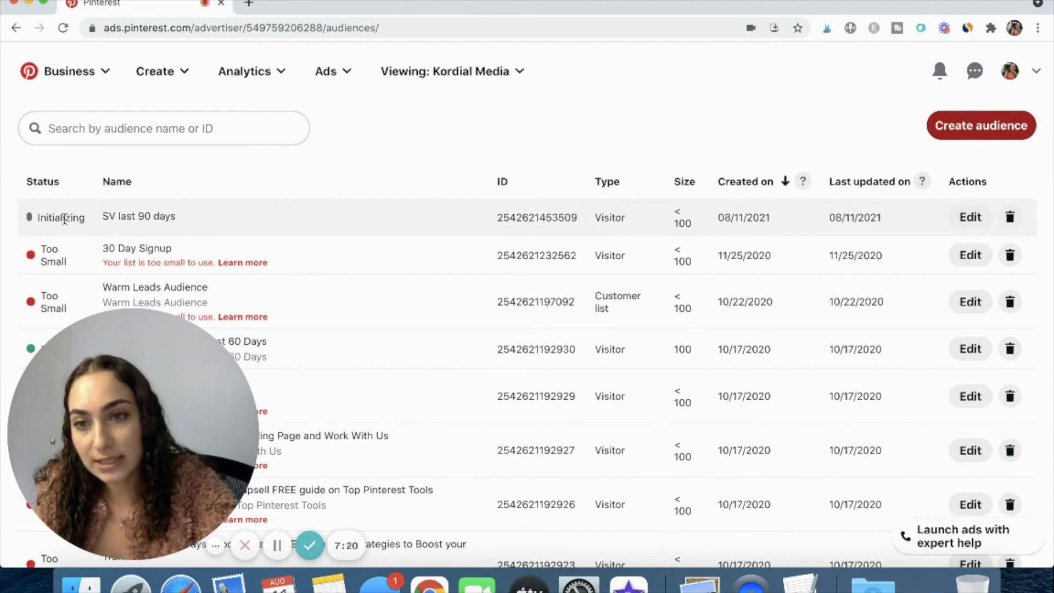
pyautogui.scroll(2, 75, 219)
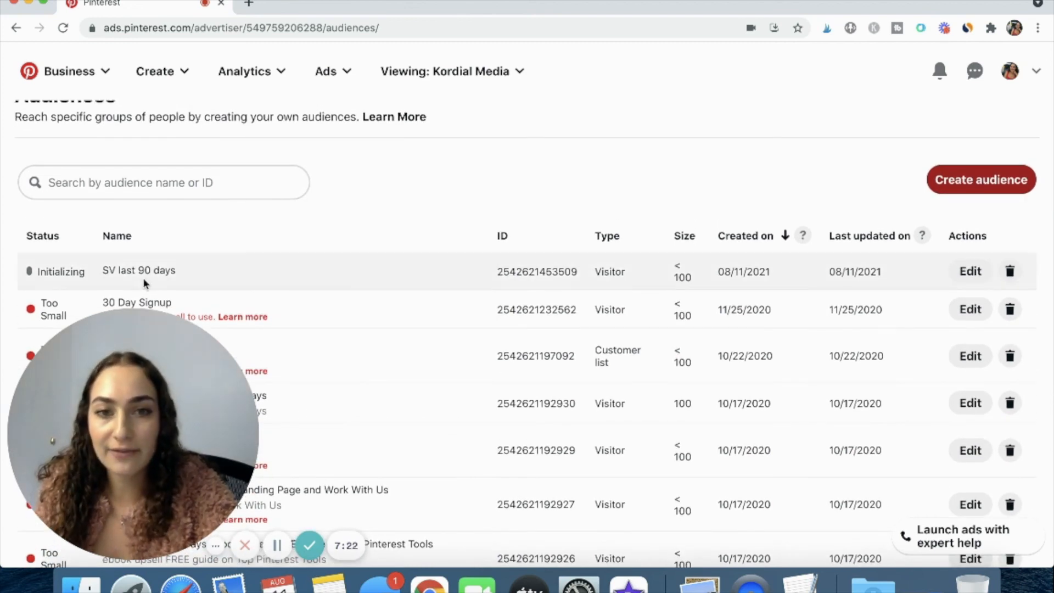